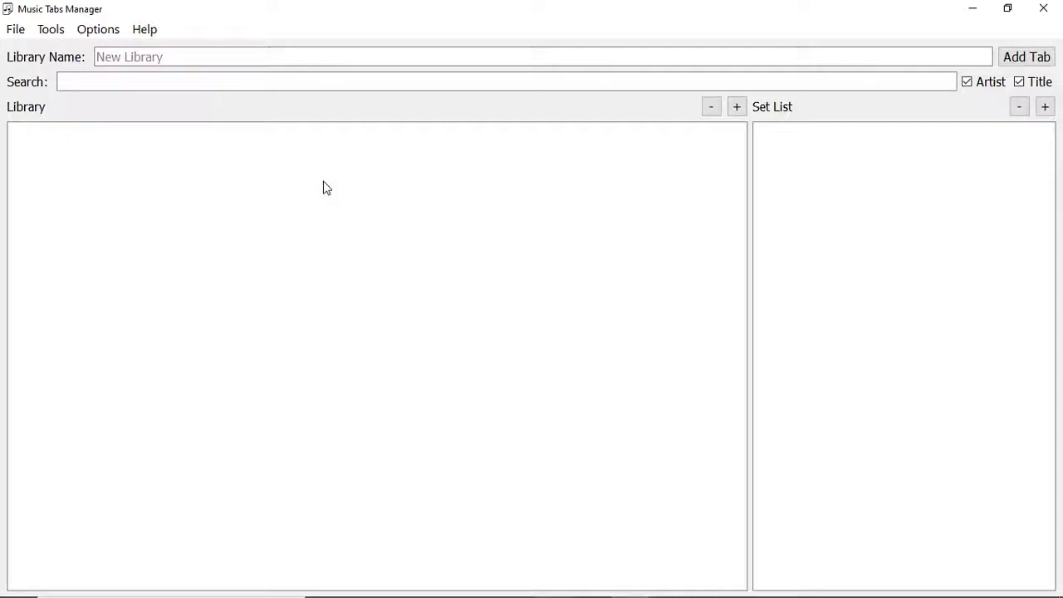
Create a new tab titled Nikita with Elton John as the artist
{"action": "right_click", "coordinate": [183, 180]}
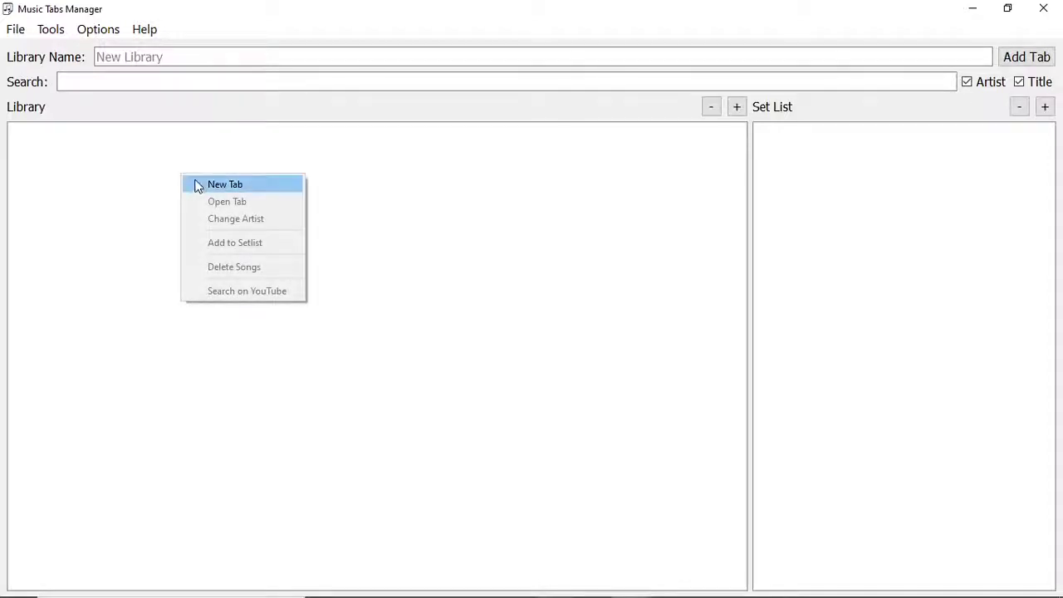
{"action": "left_click", "coordinate": [202, 186]}
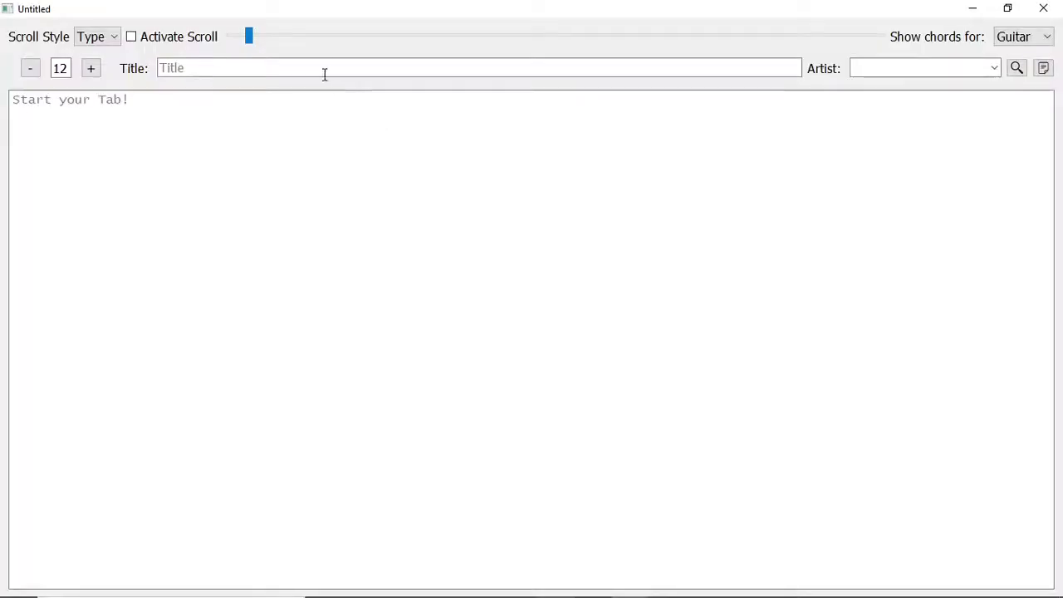
{"action": "left_click", "coordinate": [324, 70]}
{"action": "type", "text": "Ni"}
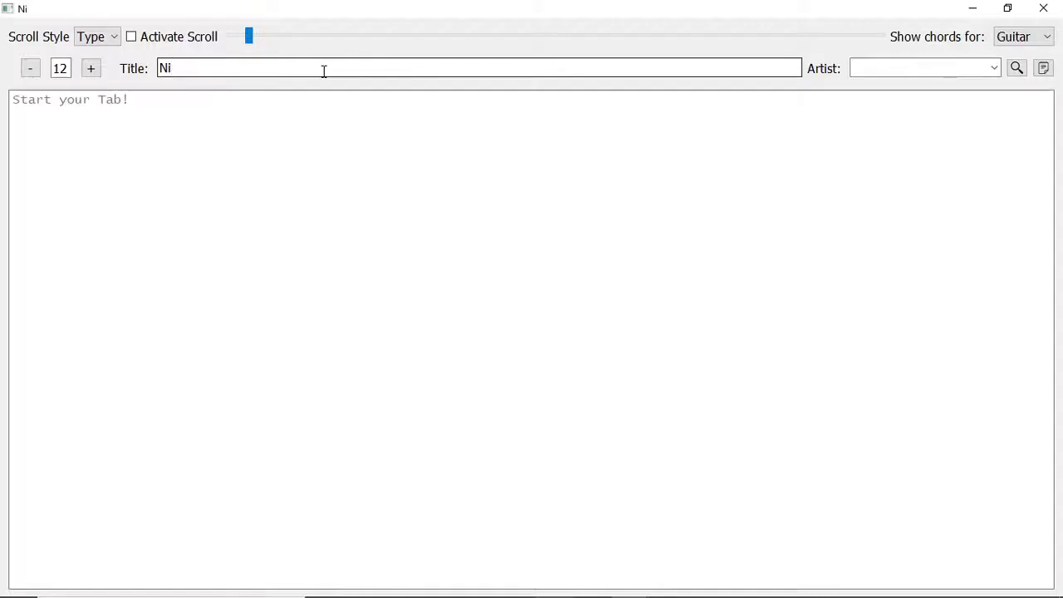
{"action": "type", "text": "kita"}
{"action": "key", "text": "Tab"}
{"action": "type", "text": "Elton"}
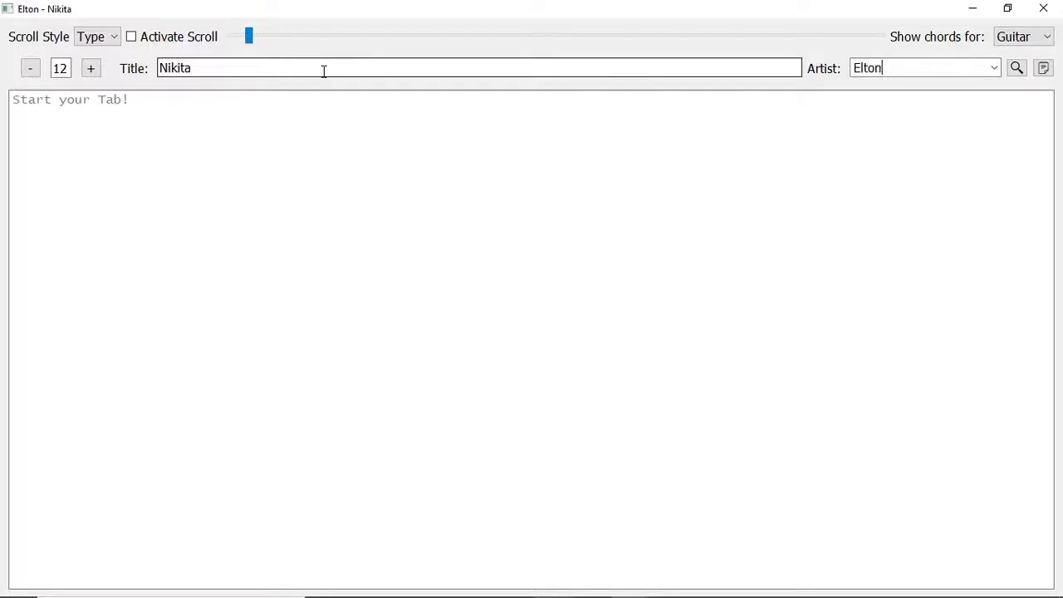
{"action": "type", "text": " John"}
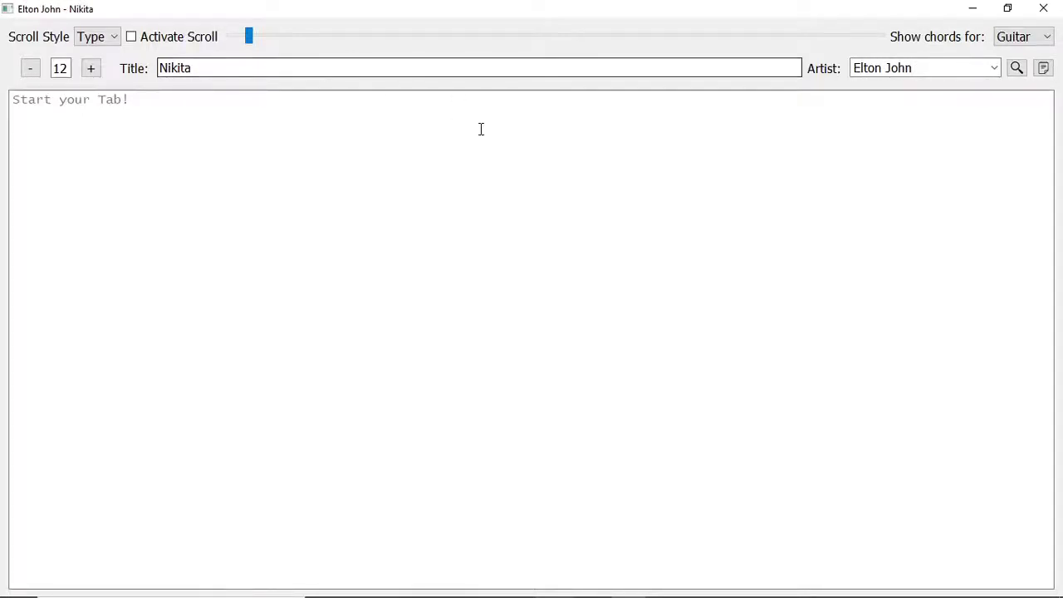
{"action": "left_click", "coordinate": [435, 133]}
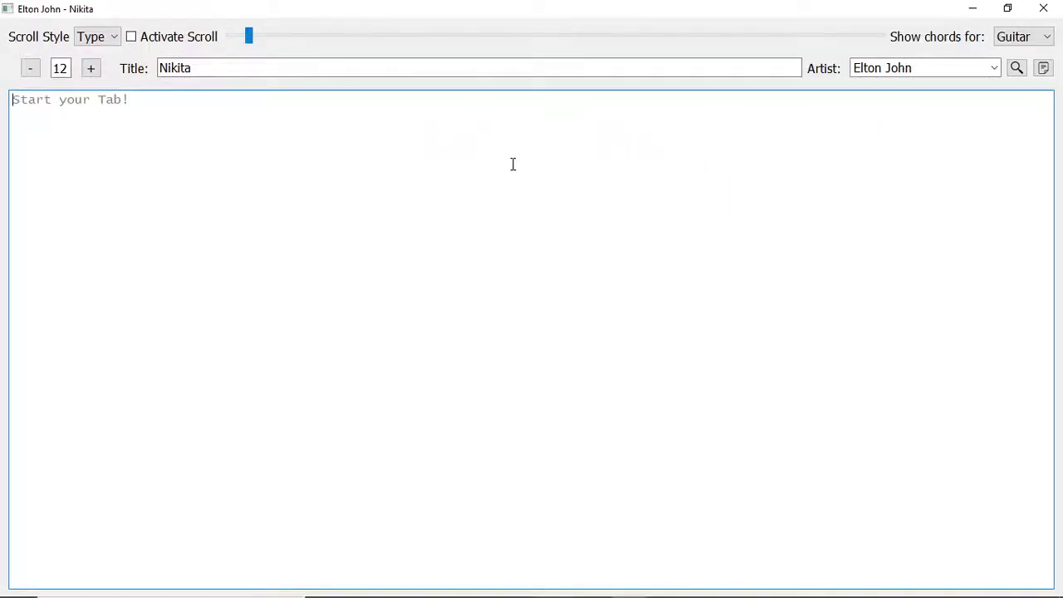
{"action": "type", "text": "wweoiwogihoiwo"}
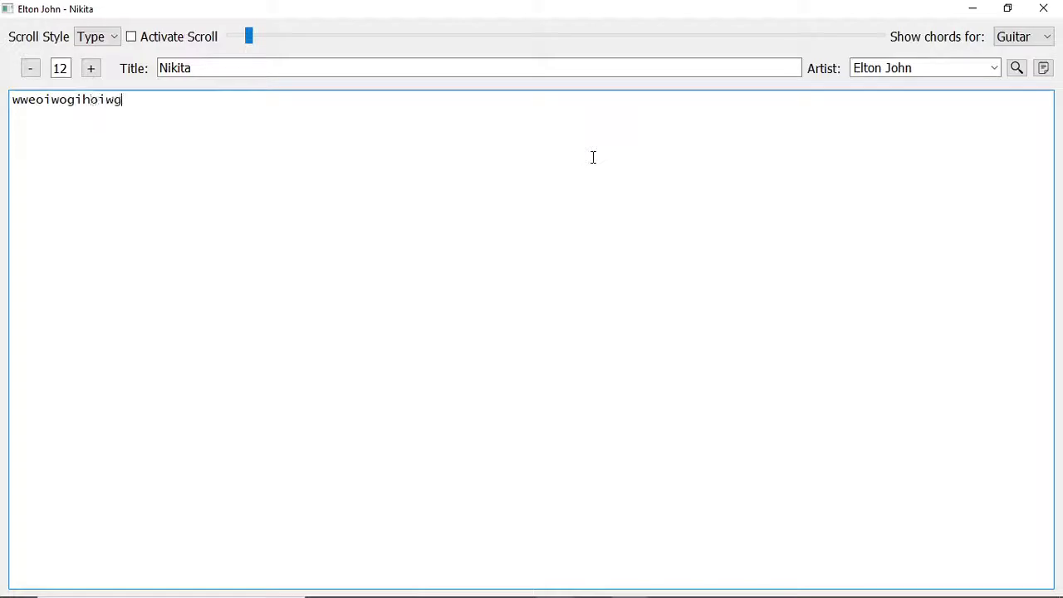
{"action": "key", "text": "BackSpace"}
{"action": "key", "text": "BackSpace"}
{"action": "key", "text": "BackSpace"}
{"action": "key", "text": "BackSpace"}
{"action": "key", "text": "BackSpace"}
{"action": "key", "text": "BackSpace"}
{"action": "key", "text": "BackSpace"}
{"action": "key", "text": "BackSpace"}
{"action": "key", "text": "BackSpace"}
{"action": "key", "text": "BackSpace"}
{"action": "key", "text": "BackSpace"}
{"action": "key", "text": "BackSpace"}
{"action": "key", "text": "BackSpace"}
{"action": "key", "text": "BackSpace"}
Look up the song's guitar chords online and paste the Ultimate-Guitar chord sheet into the Nikita tab
{"action": "left_click", "coordinate": [1045, 68]}
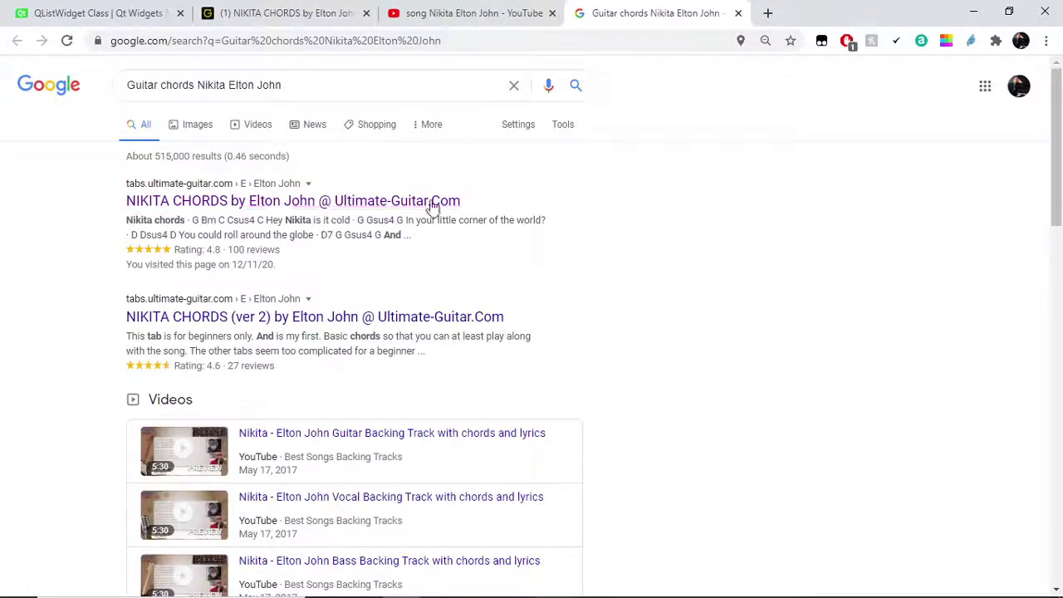
{"action": "left_click", "coordinate": [302, 8]}
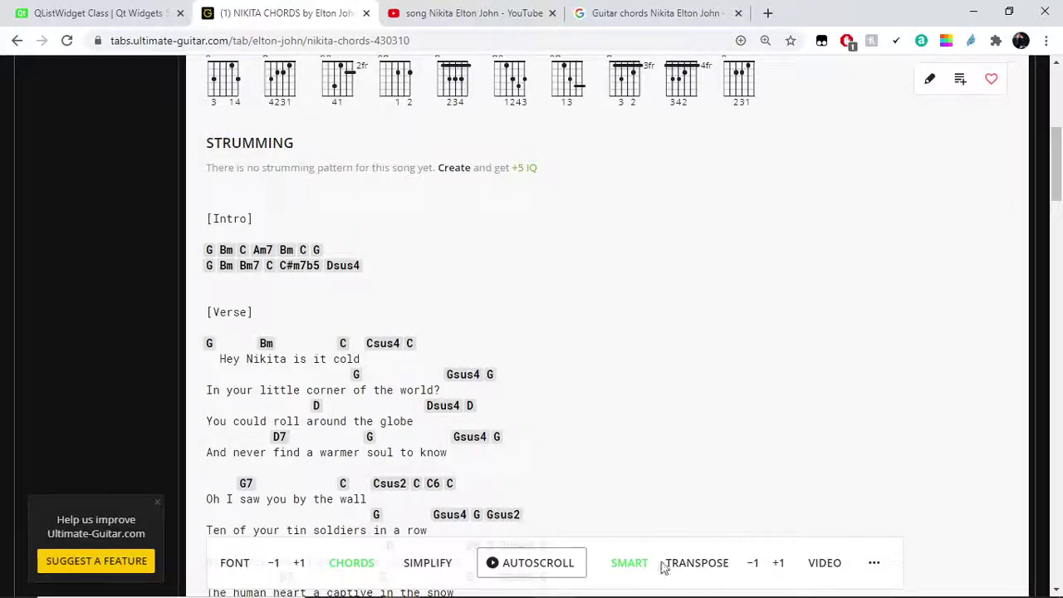
{"action": "mouse_move", "coordinate": [632, 584]}
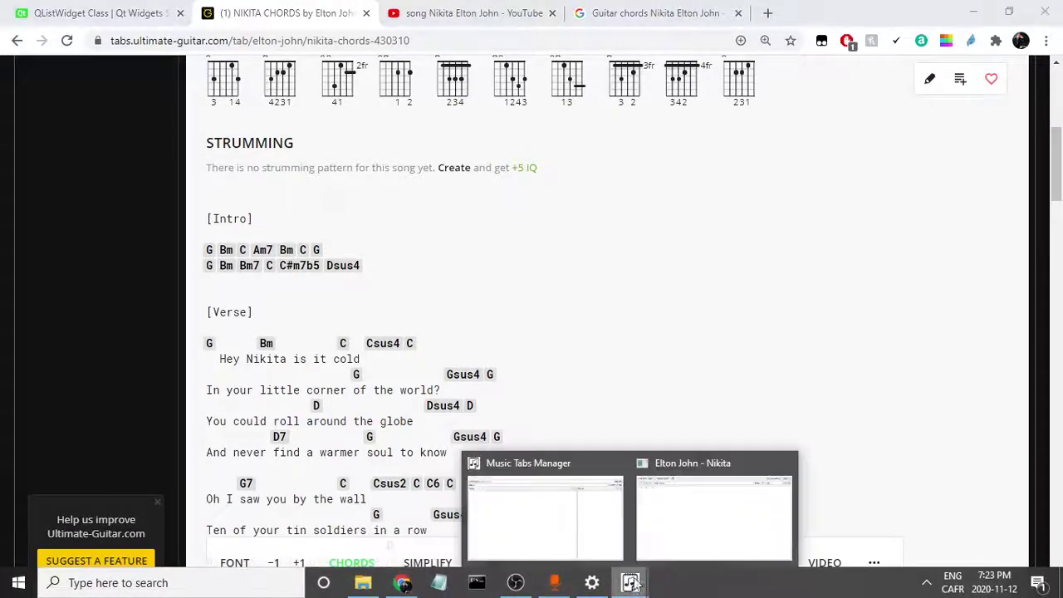
{"action": "left_click", "coordinate": [664, 541]}
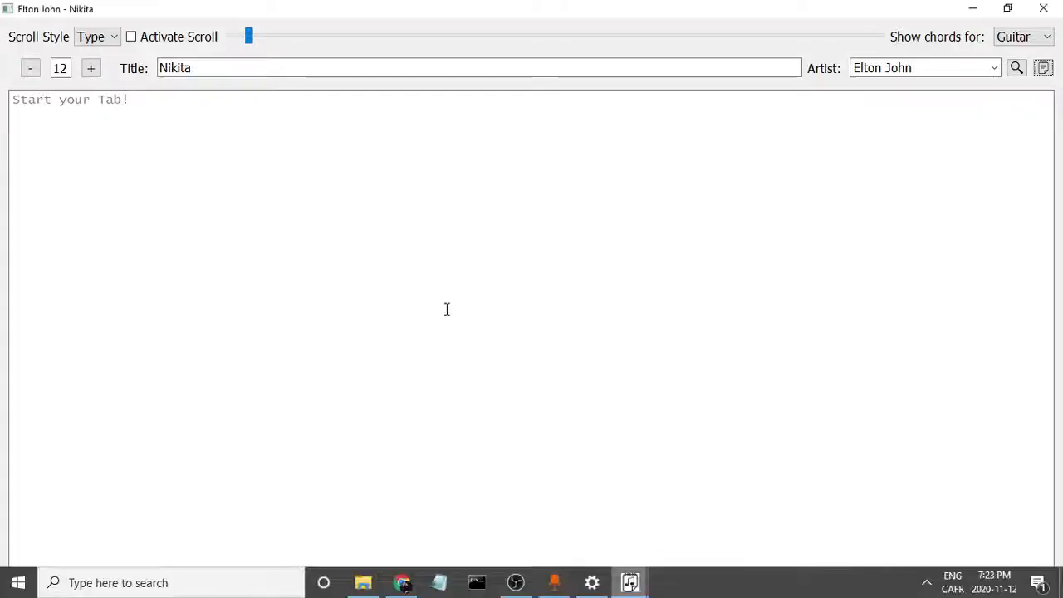
{"action": "right_click", "coordinate": [240, 144]}
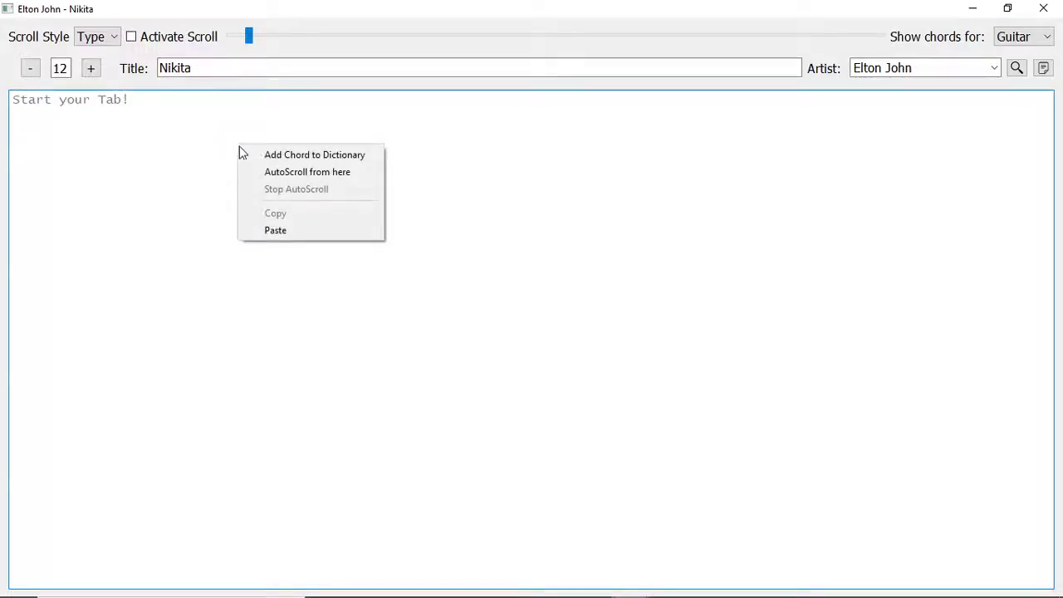
{"action": "left_click", "coordinate": [275, 230]}
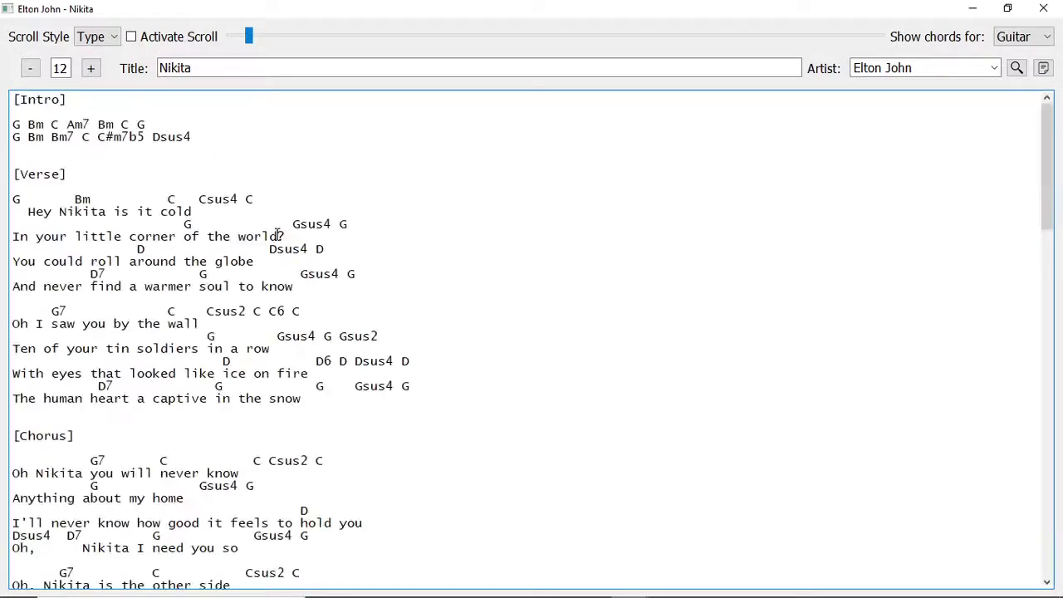
Increase the tab's font size to 19
{"action": "left_click", "coordinate": [90, 68]}
{"action": "left_click", "coordinate": [90, 68]}
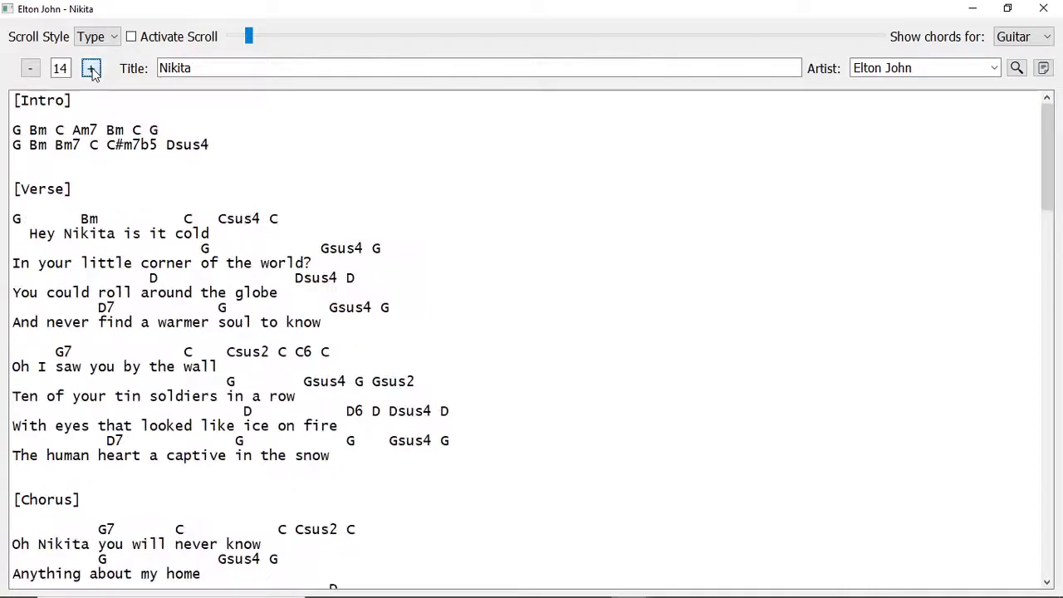
{"action": "left_click", "coordinate": [90, 68]}
{"action": "left_click", "coordinate": [91, 68]}
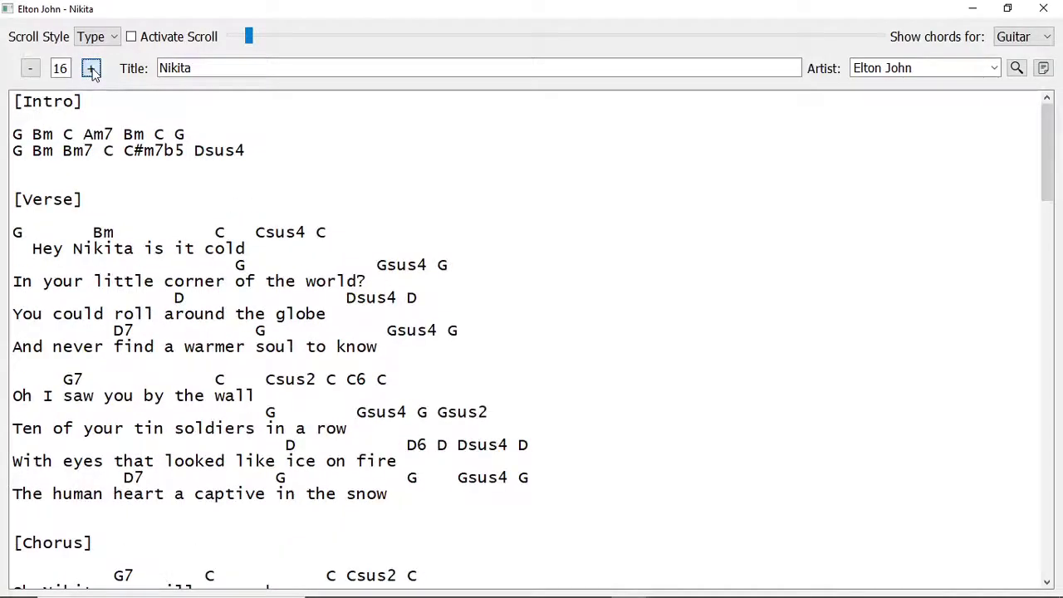
{"action": "left_click", "coordinate": [91, 68]}
{"action": "left_click", "coordinate": [90, 68]}
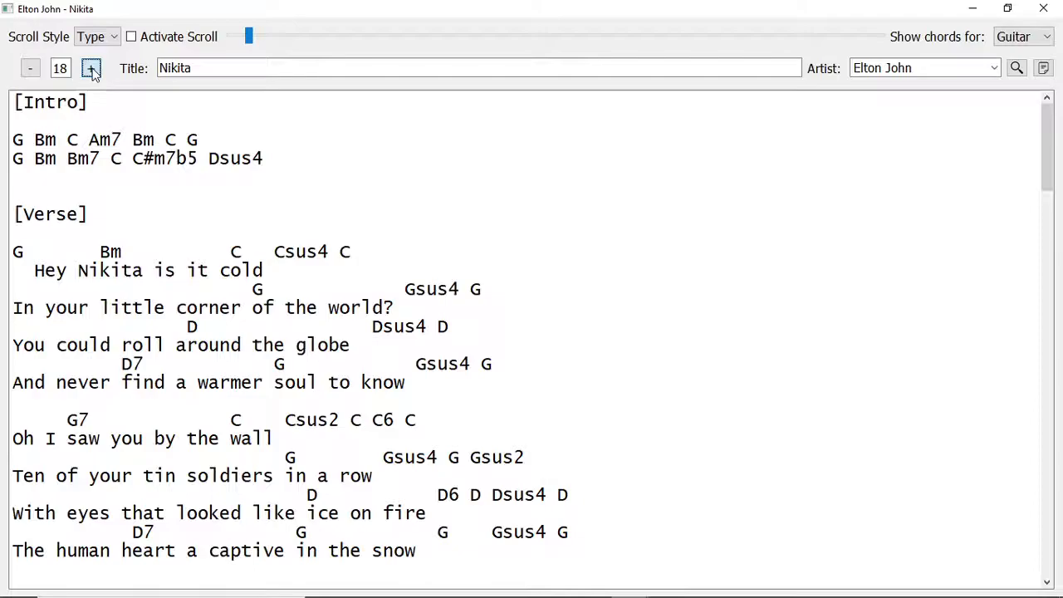
{"action": "left_click", "coordinate": [90, 68]}
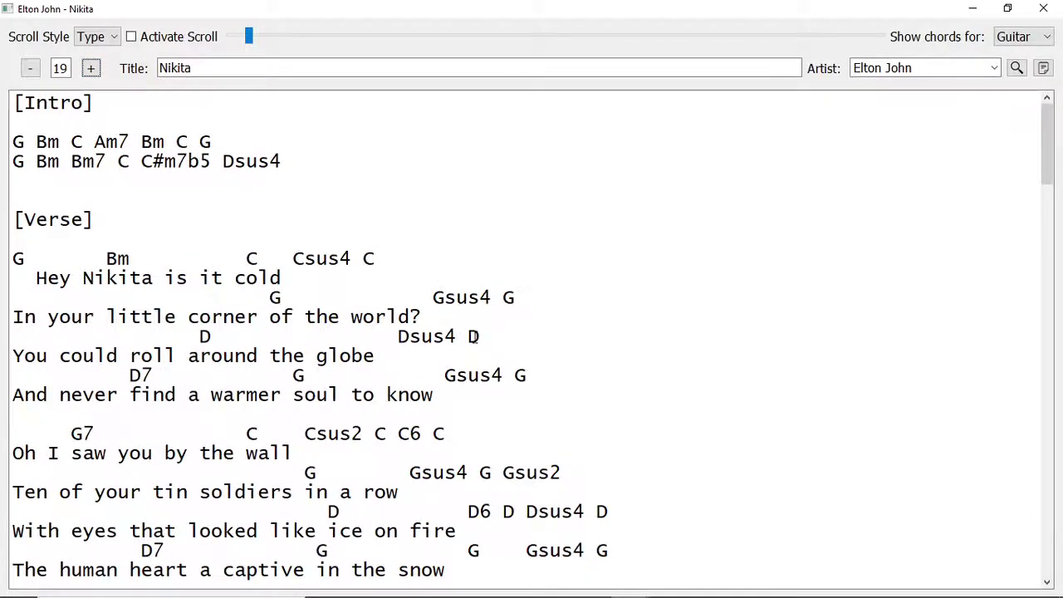
Preview a guitar chord diagram in the verse, then show chords for Piano and view the D and G diagrams
{"action": "mouse_move", "coordinate": [473, 336]}
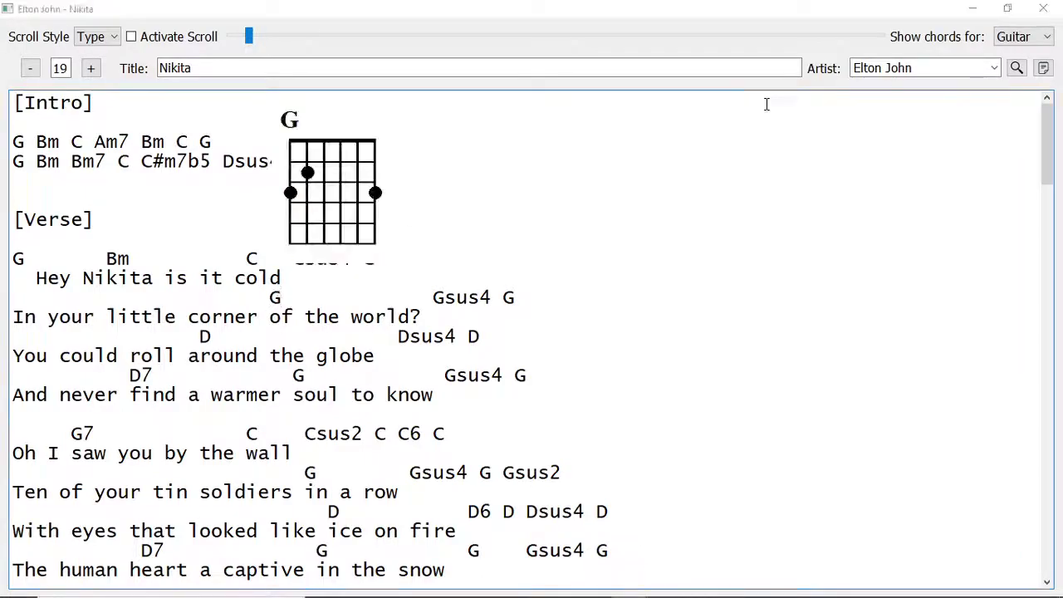
{"action": "left_click", "coordinate": [1037, 40]}
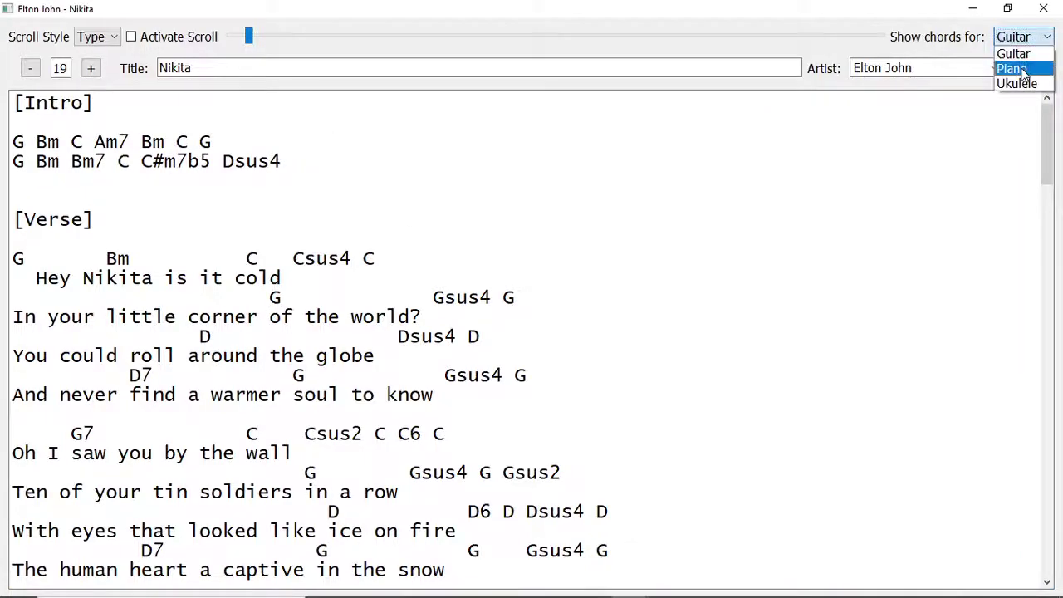
{"action": "left_click", "coordinate": [1015, 69]}
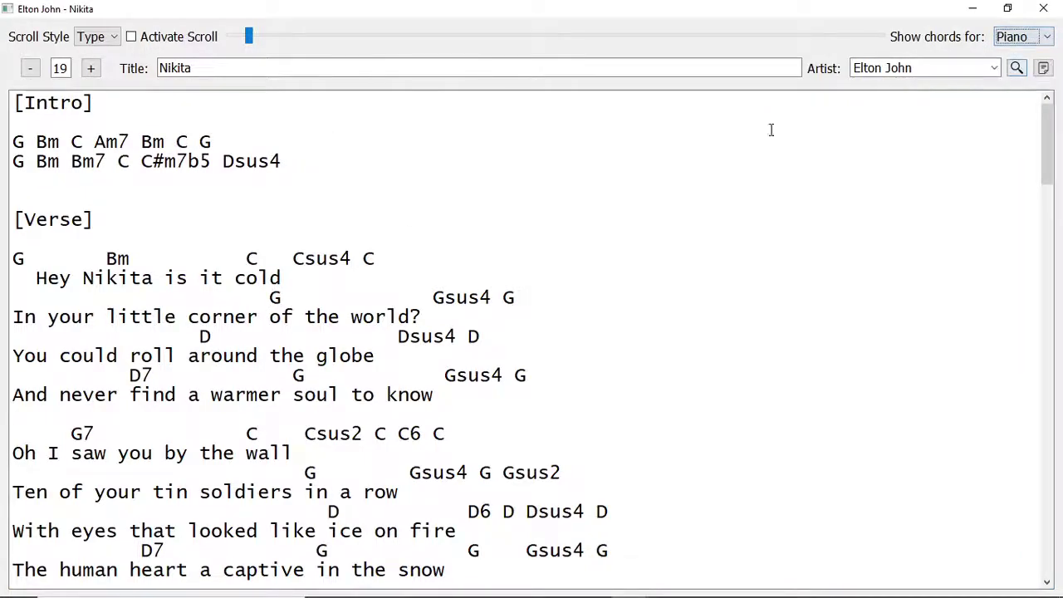
{"action": "right_click", "coordinate": [276, 296]}
{"action": "left_click", "coordinate": [204, 337]}
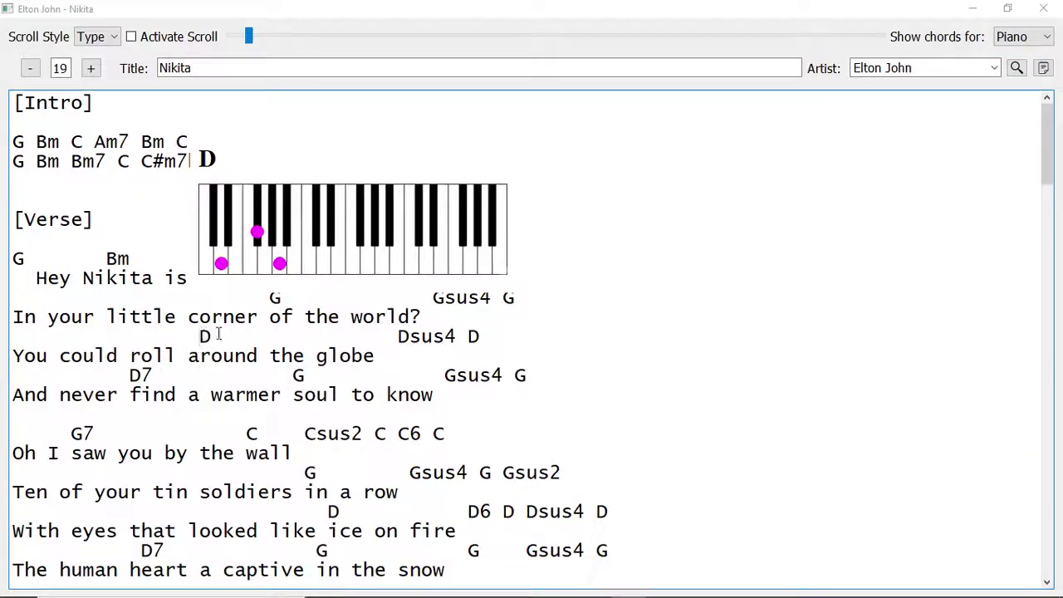
{"action": "mouse_move", "coordinate": [295, 375]}
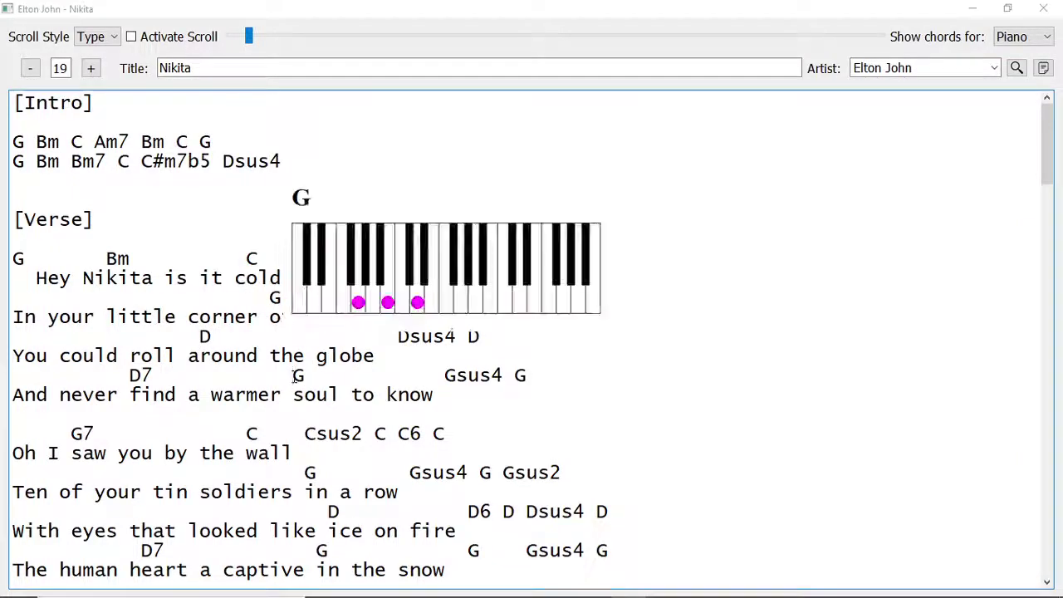
Show chords for Ukulele and preview the diagrams of several chords in the verse, including D6
{"action": "left_click", "coordinate": [1031, 36]}
{"action": "left_click", "coordinate": [1019, 84]}
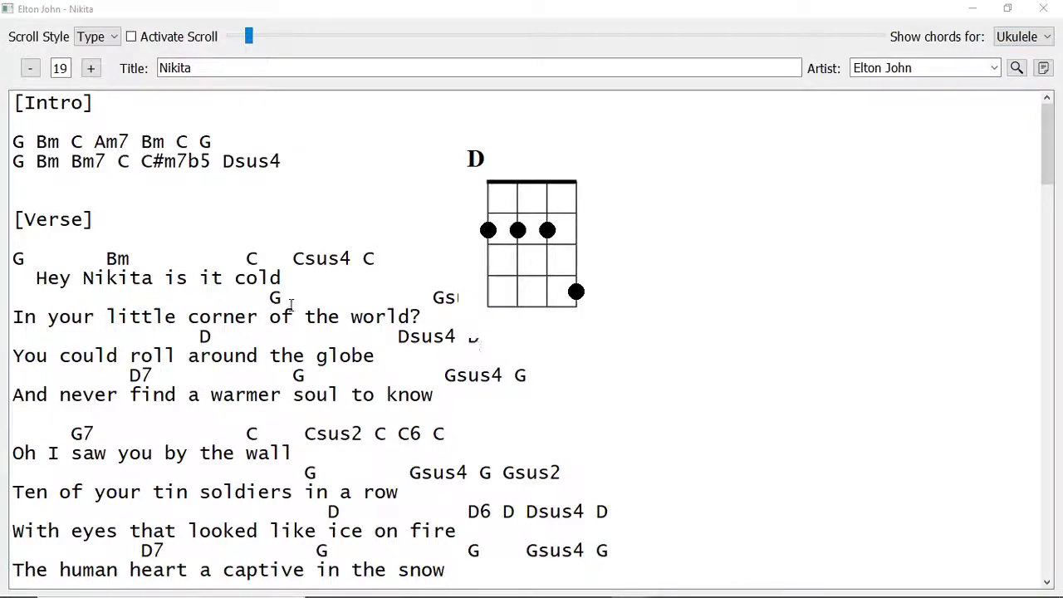
{"action": "mouse_move", "coordinate": [261, 273]}
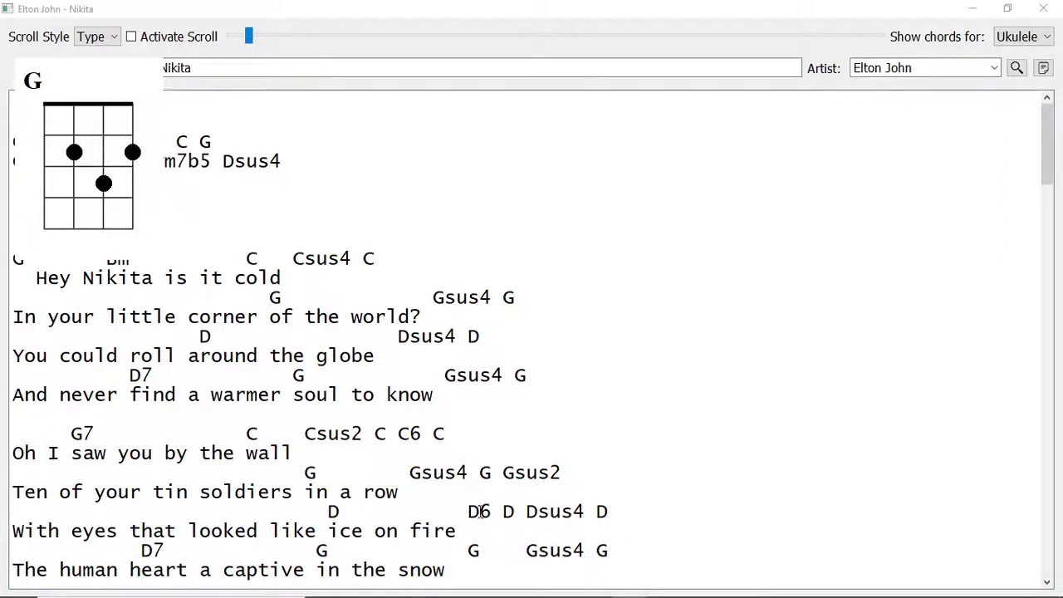
{"action": "mouse_move", "coordinate": [480, 517]}
{"action": "left_click", "coordinate": [383, 493]}
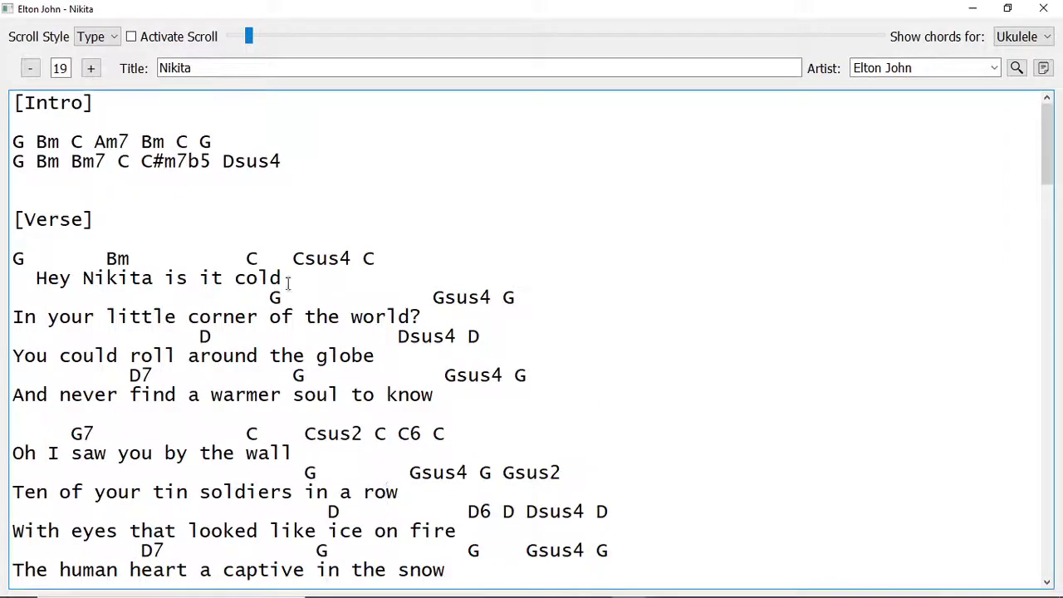
Start adding a chord to the dictionary, with D as the root and 6 as the chord type
{"action": "left_click", "coordinate": [342, 169]}
{"action": "right_click", "coordinate": [258, 187]}
{"action": "left_click", "coordinate": [279, 200]}
{"action": "left_click", "coordinate": [349, 246]}
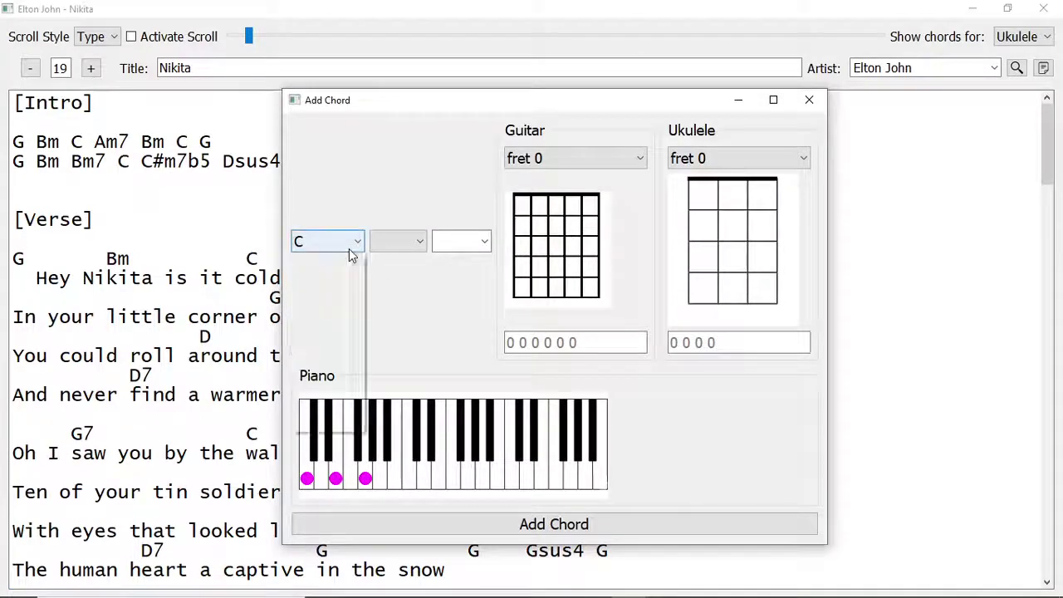
{"action": "left_click", "coordinate": [328, 298]}
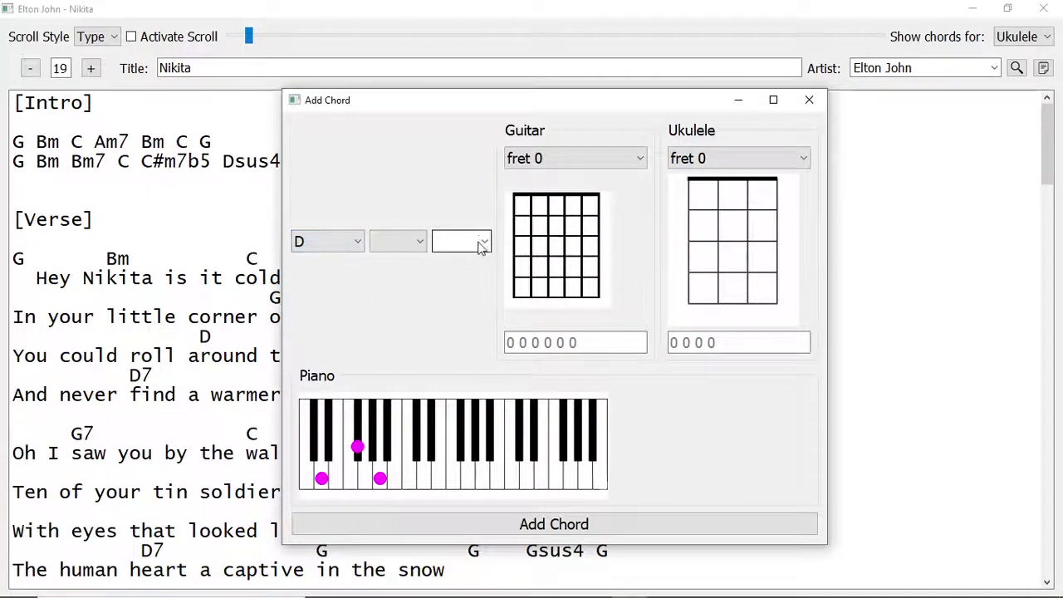
{"action": "left_click", "coordinate": [483, 242]}
{"action": "left_click", "coordinate": [452, 422]}
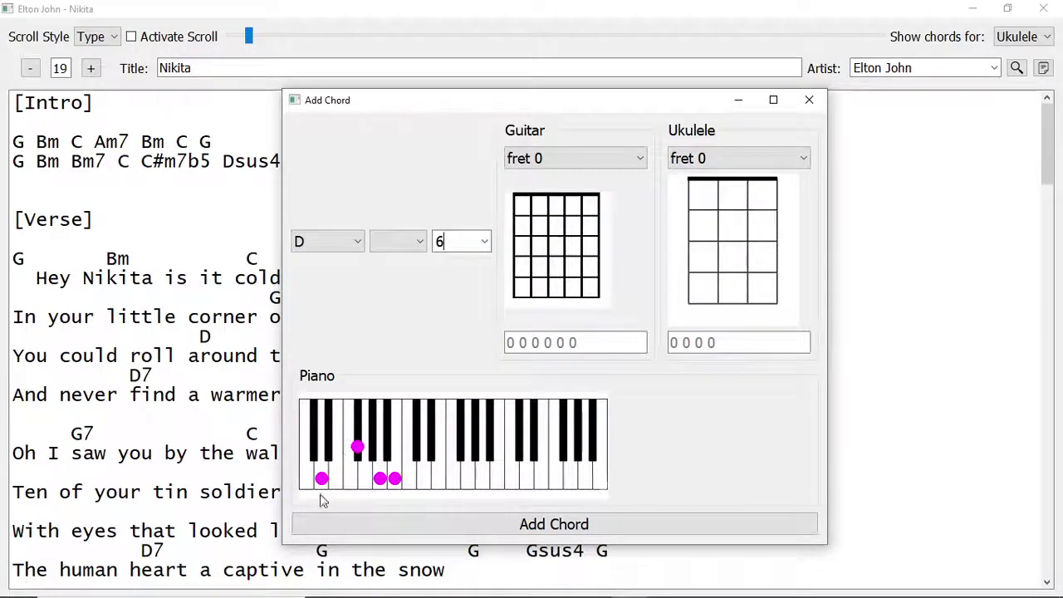
Add the D6 chord with guitar fingering x 0 0 2 0 2 and ukulele fingering 2 2 2 2, and check its diagram in the tab
{"action": "left_click", "coordinate": [616, 335]}
{"action": "type", "text": "x 0 0 2 0 2"}
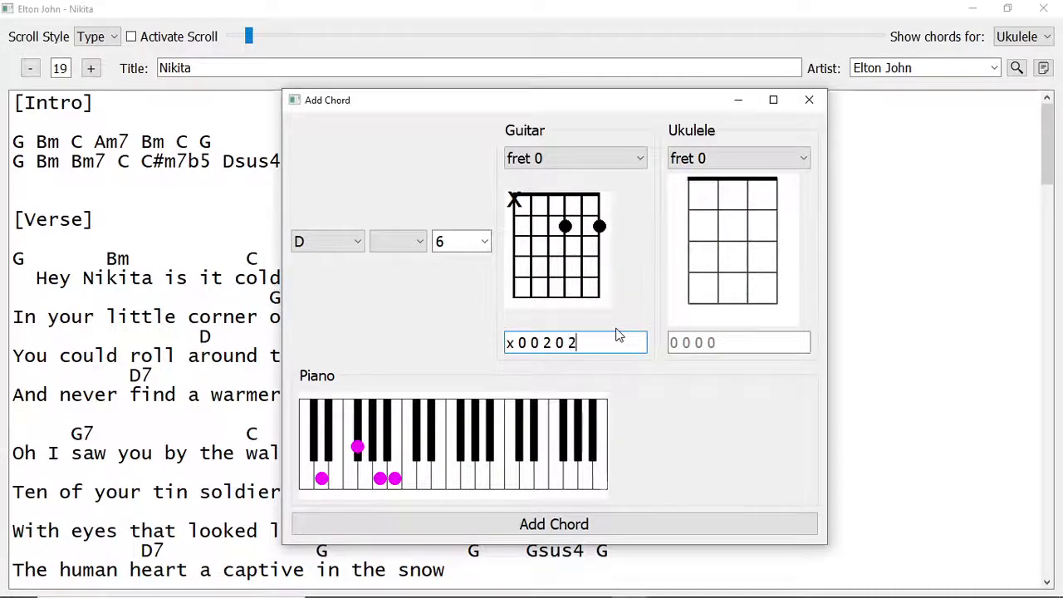
{"action": "key", "text": "Tab"}
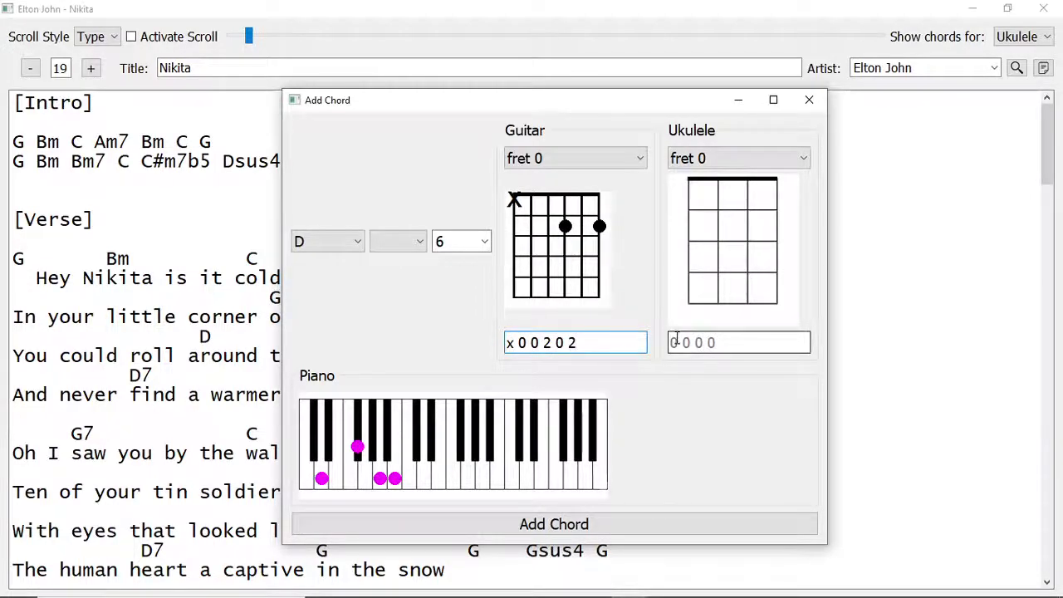
{"action": "type", "text": "2 2 2 2"}
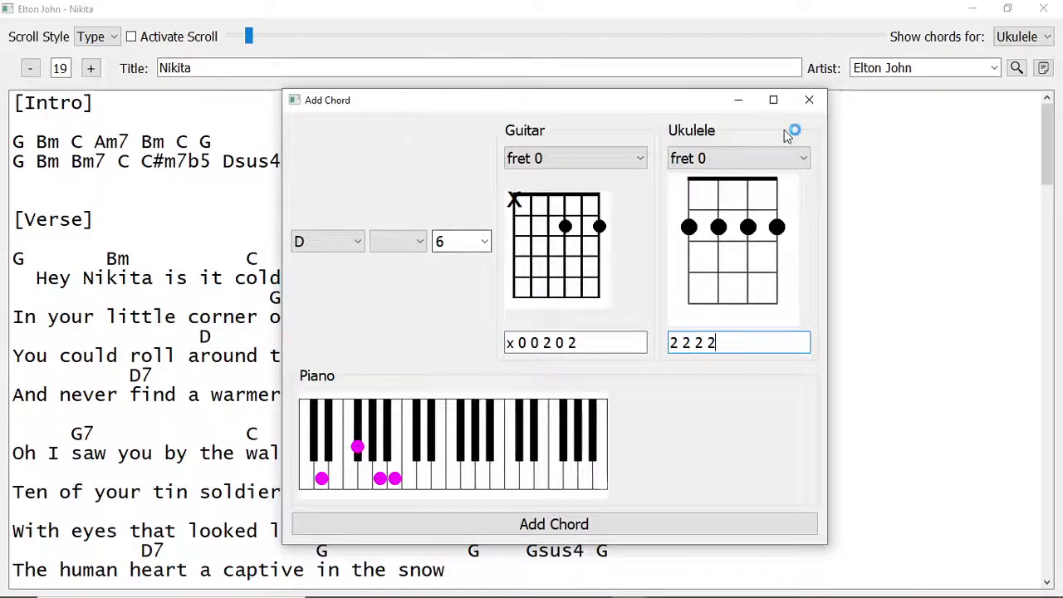
{"action": "left_click", "coordinate": [811, 105]}
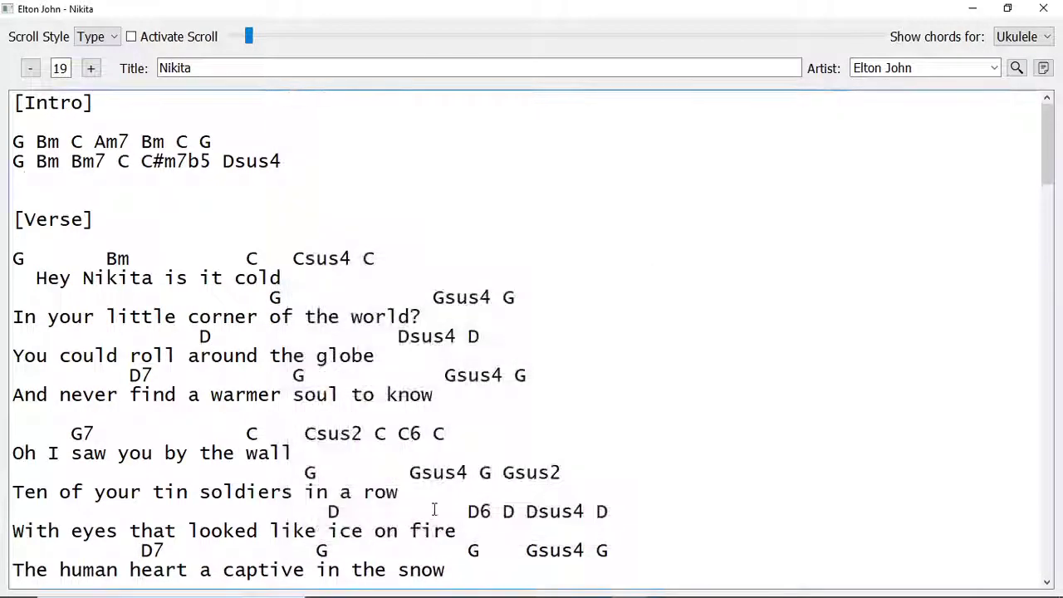
{"action": "right_click", "coordinate": [482, 513]}
{"action": "left_click", "coordinate": [179, 207]}
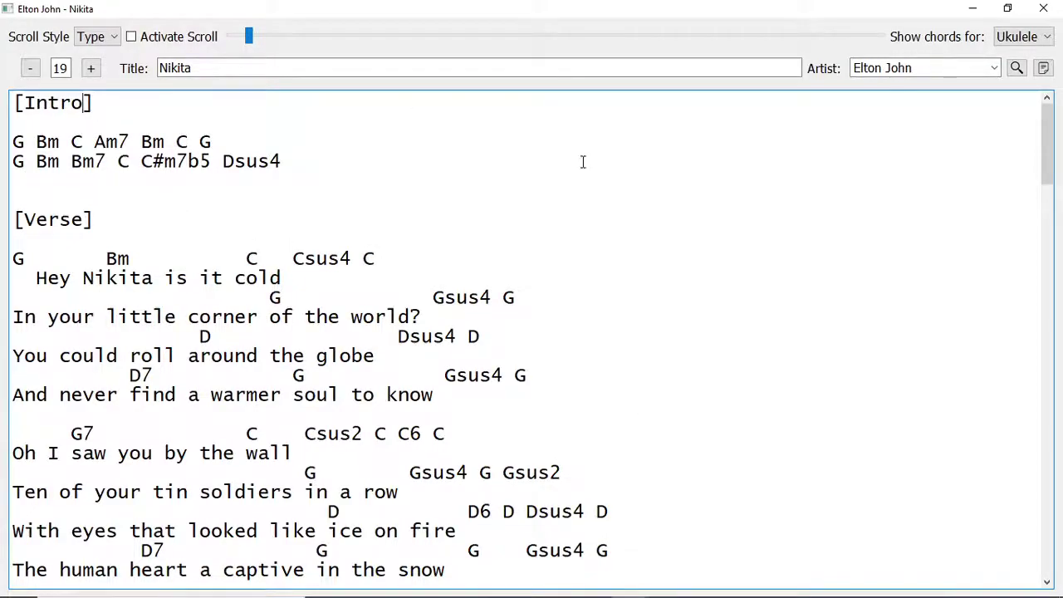
Look up the song on YouTube from the tab and browse the video results
{"action": "left_click", "coordinate": [1014, 72]}
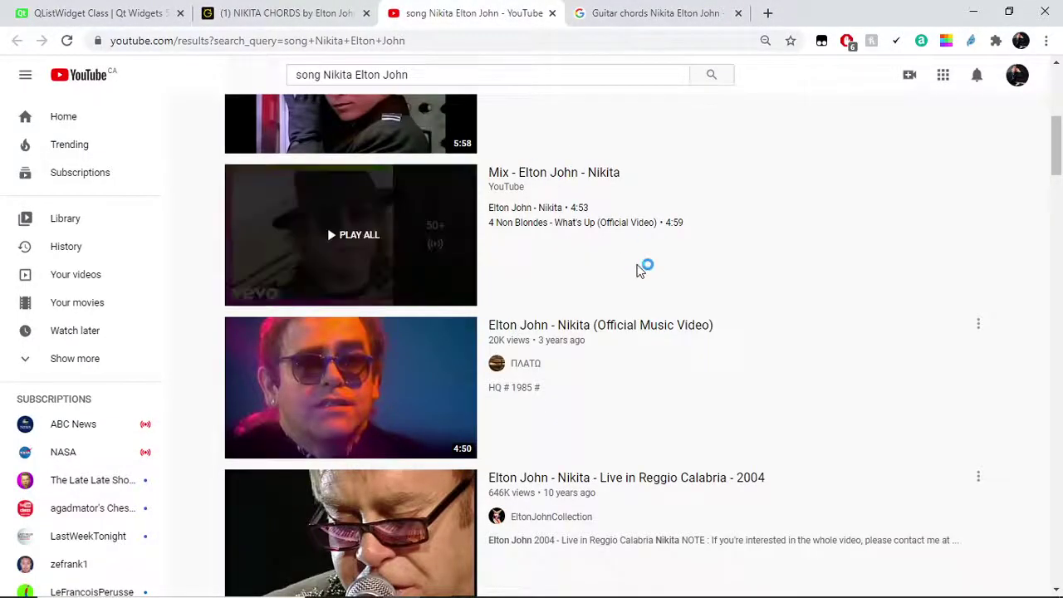
{"action": "scroll", "coordinate": [645, 268], "scroll_direction": "up", "scroll_amount": 6}
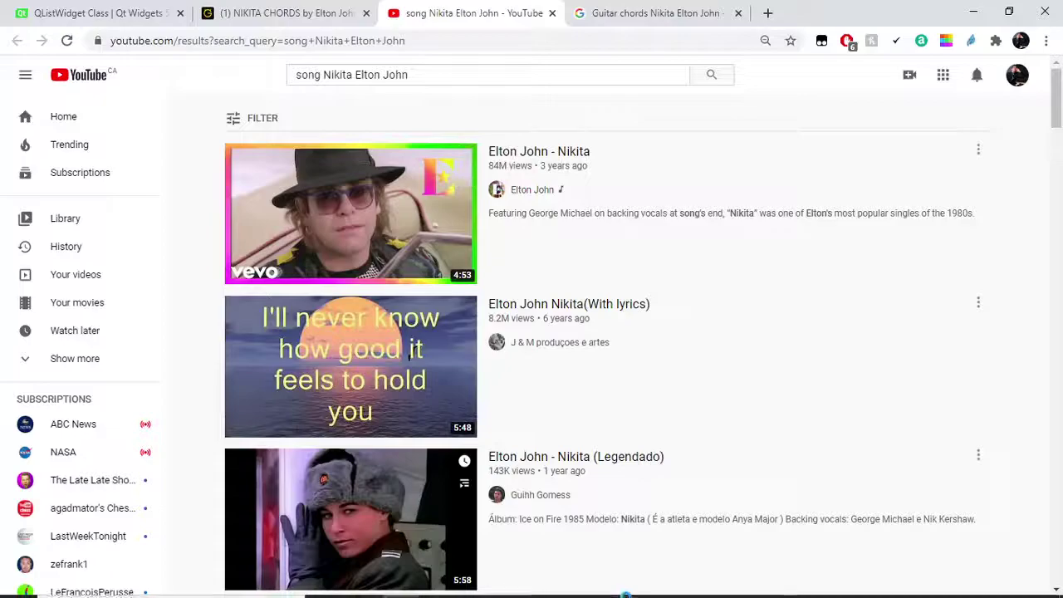
Switch back to the Nikita tab in Music Tabs Manager and set its scroll style to Line
{"action": "left_click", "coordinate": [638, 586]}
{"action": "right_click", "coordinate": [640, 587]}
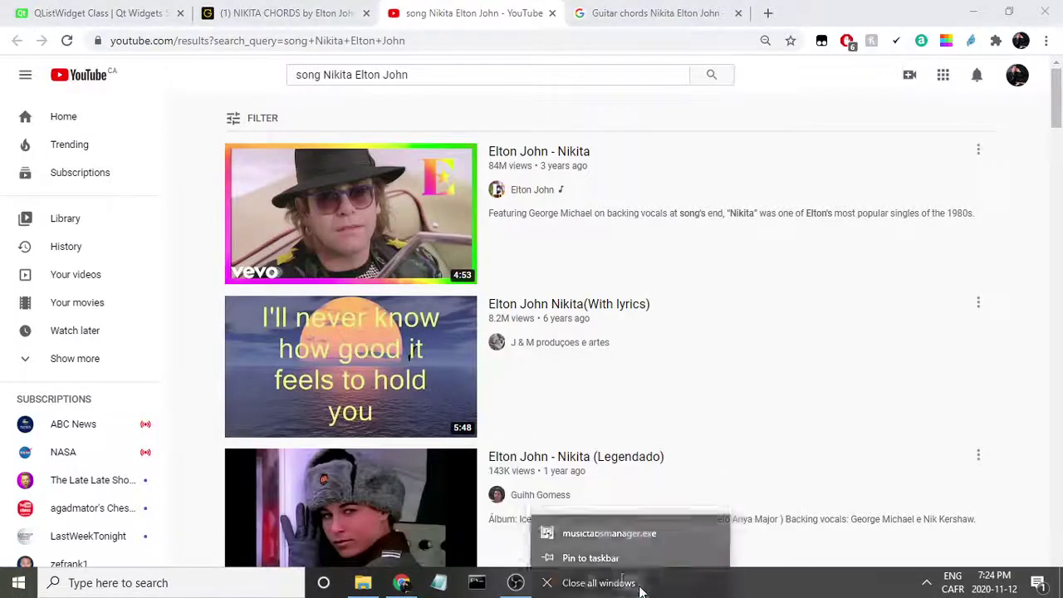
{"action": "left_click", "coordinate": [640, 587]}
{"action": "left_click", "coordinate": [679, 525]}
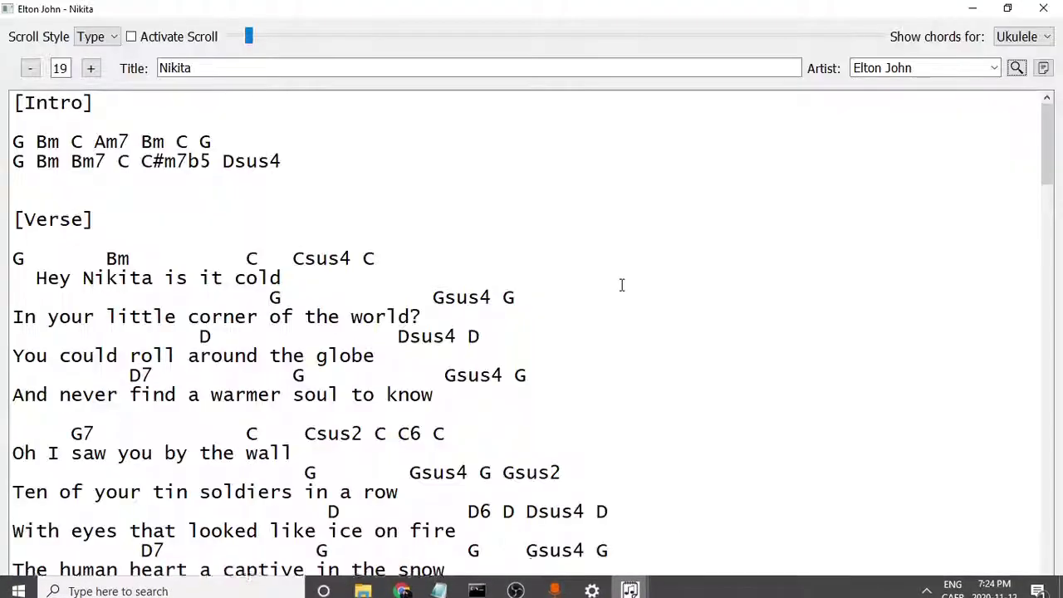
{"action": "left_click", "coordinate": [34, 111]}
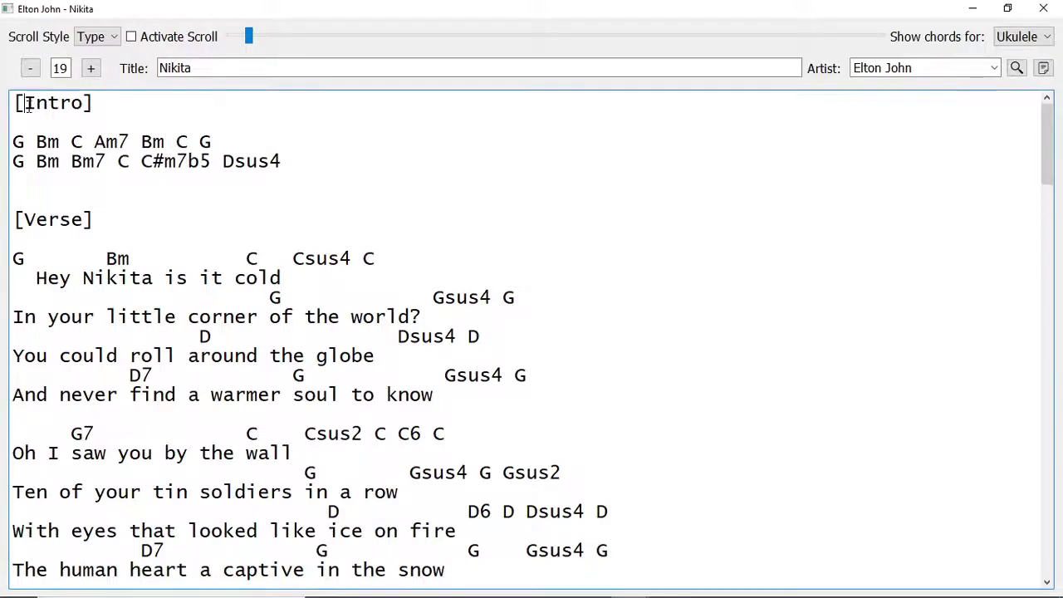
{"action": "left_click", "coordinate": [105, 43]}
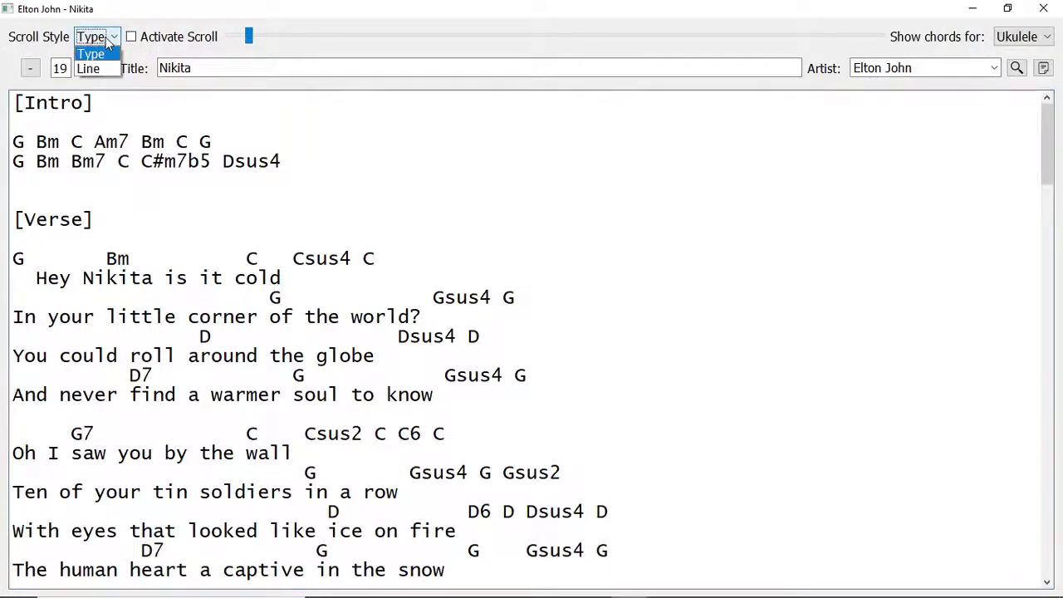
{"action": "left_click", "coordinate": [103, 70]}
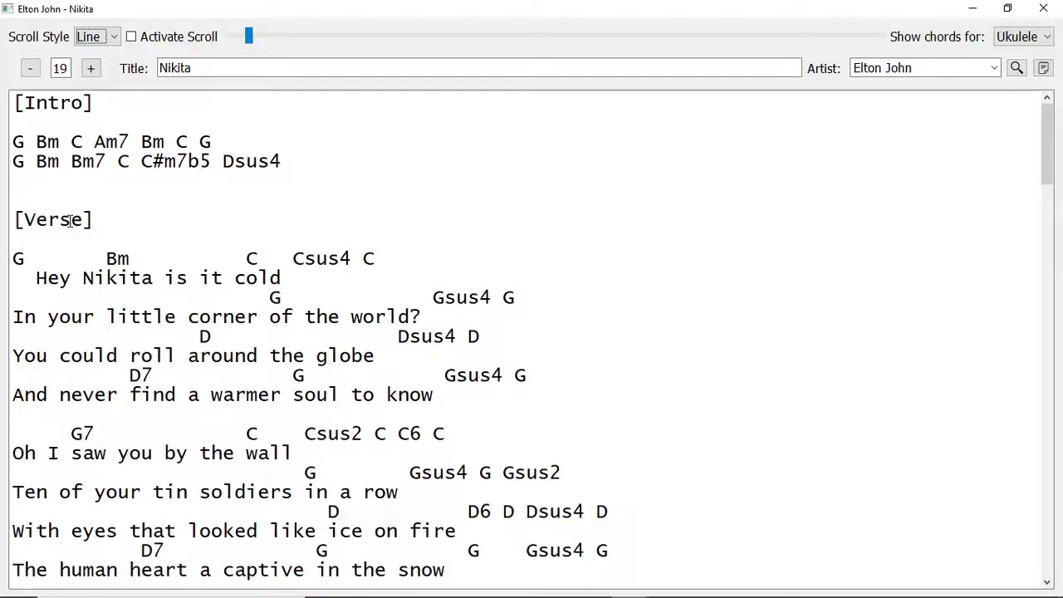
Run the automatic line scroll from the start of the tab, set its speed to maximum, reduce it to a moderate level, and stop it
{"action": "left_click", "coordinate": [138, 114]}
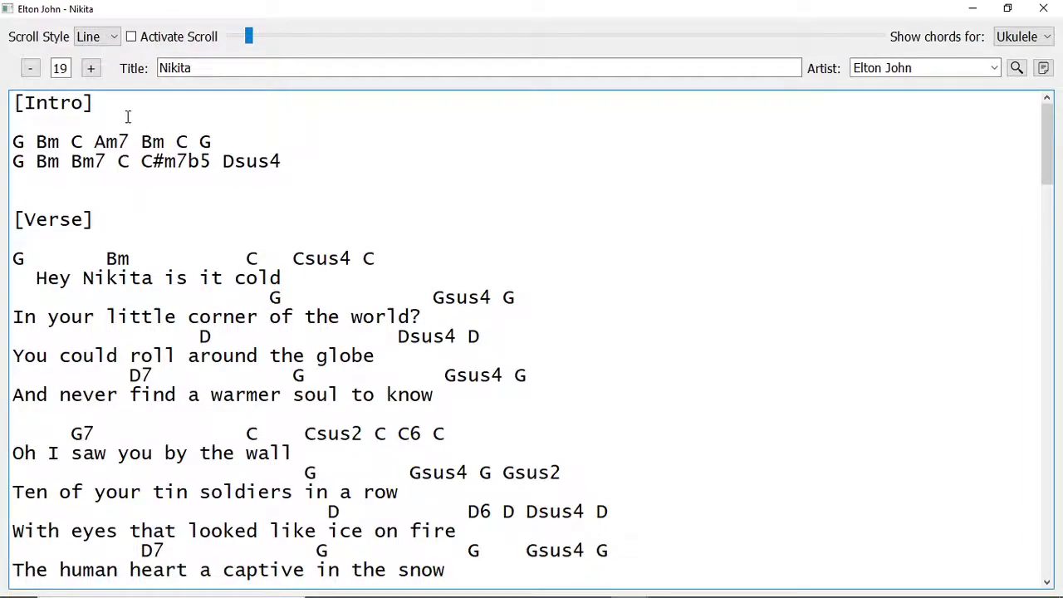
{"action": "left_click", "coordinate": [148, 36]}
{"action": "left_click_drag", "start_coordinate": [251, 41], "coordinate": [874, 41]}
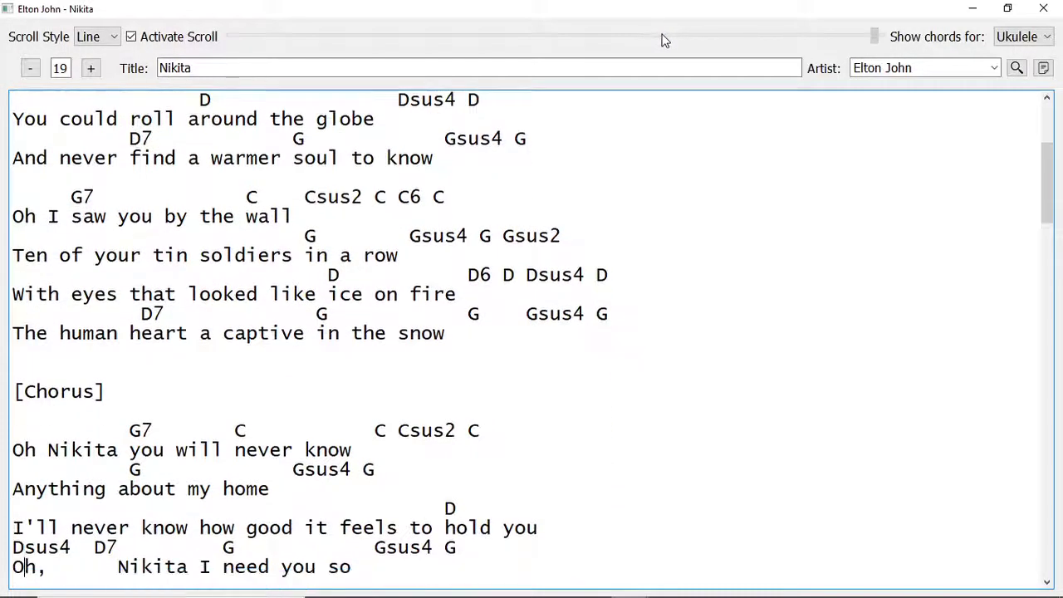
{"action": "left_click", "coordinate": [662, 37]}
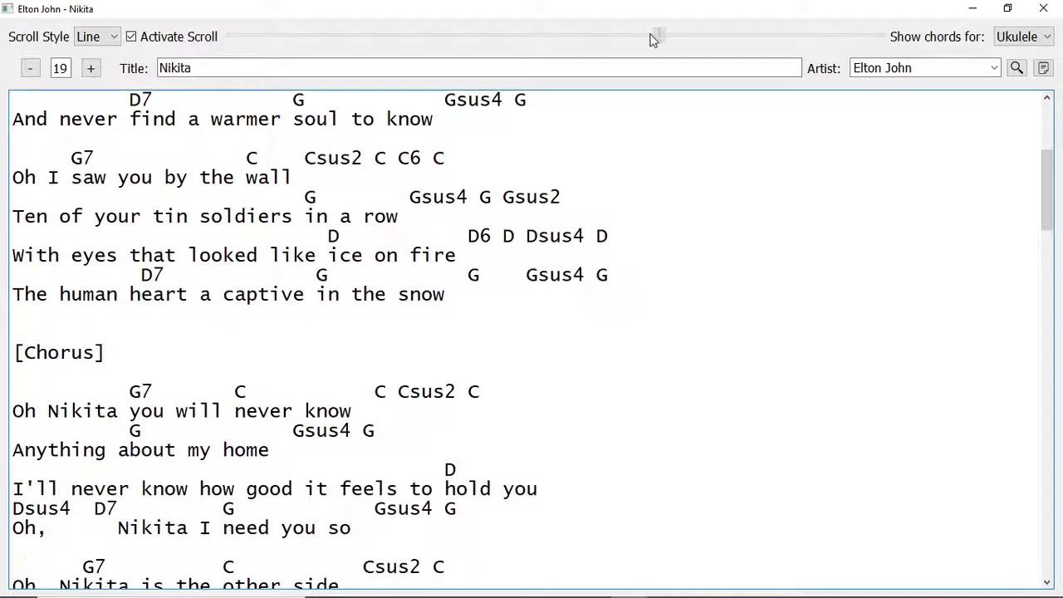
{"action": "left_click", "coordinate": [630, 36]}
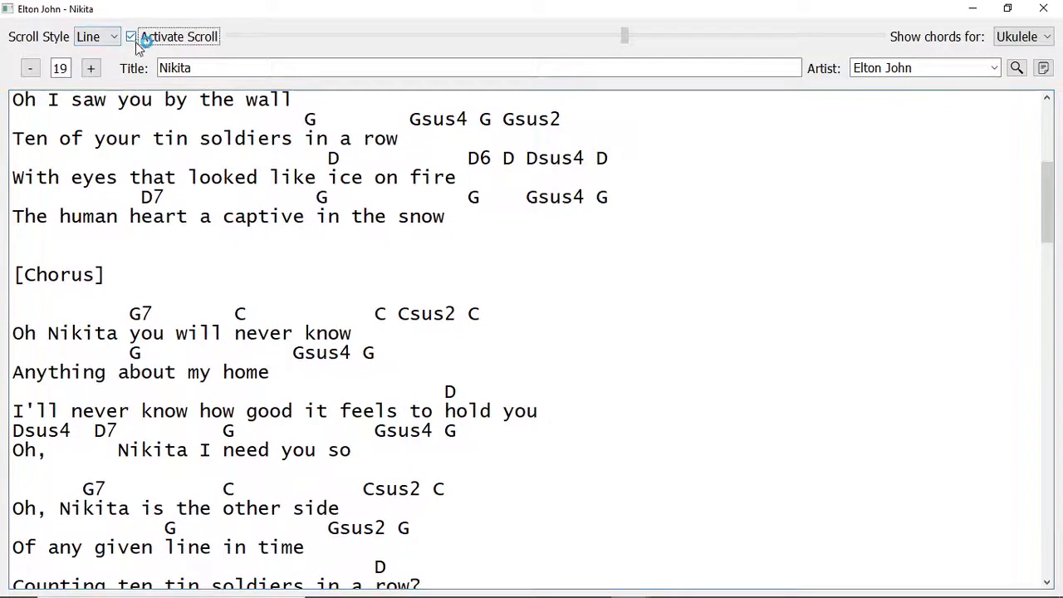
{"action": "left_click", "coordinate": [133, 37]}
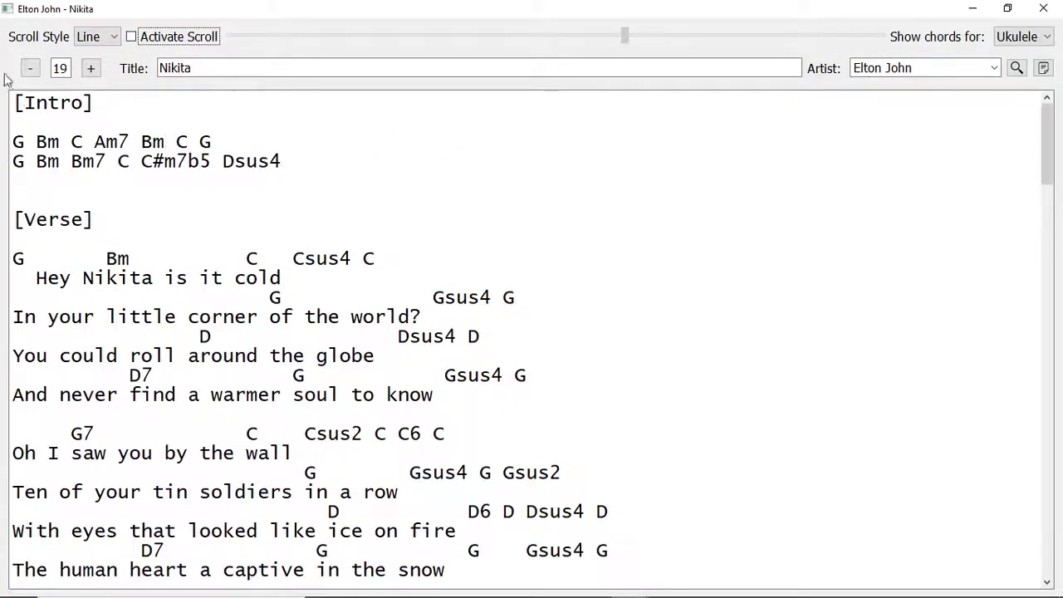
Set the scroll style to Type and activate the automatic scroll from the [Verse] heading
{"action": "left_click", "coordinate": [20, 103]}
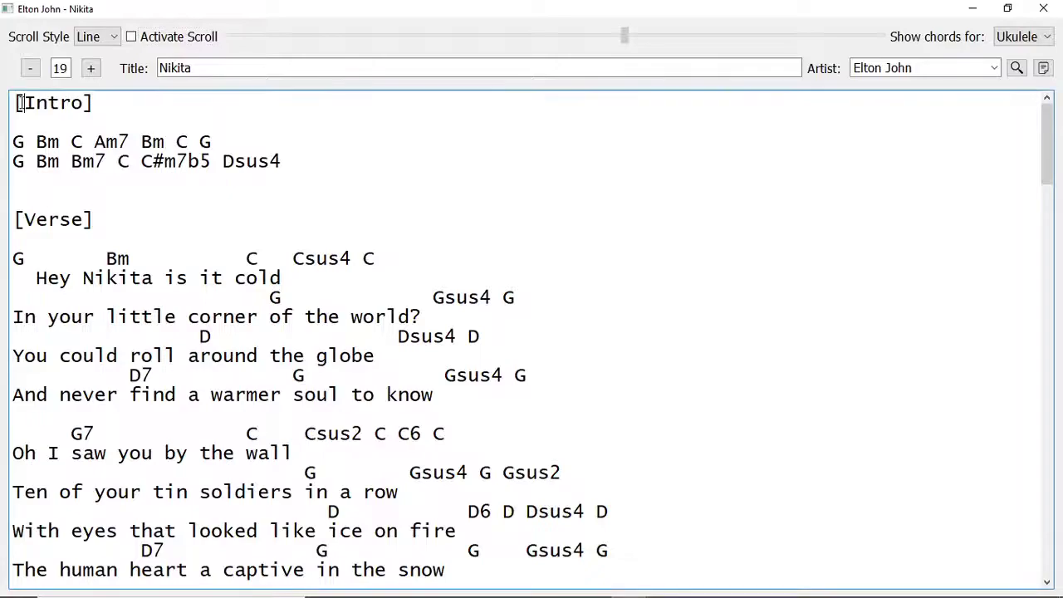
{"action": "left_click", "coordinate": [97, 40]}
{"action": "left_click", "coordinate": [98, 60]}
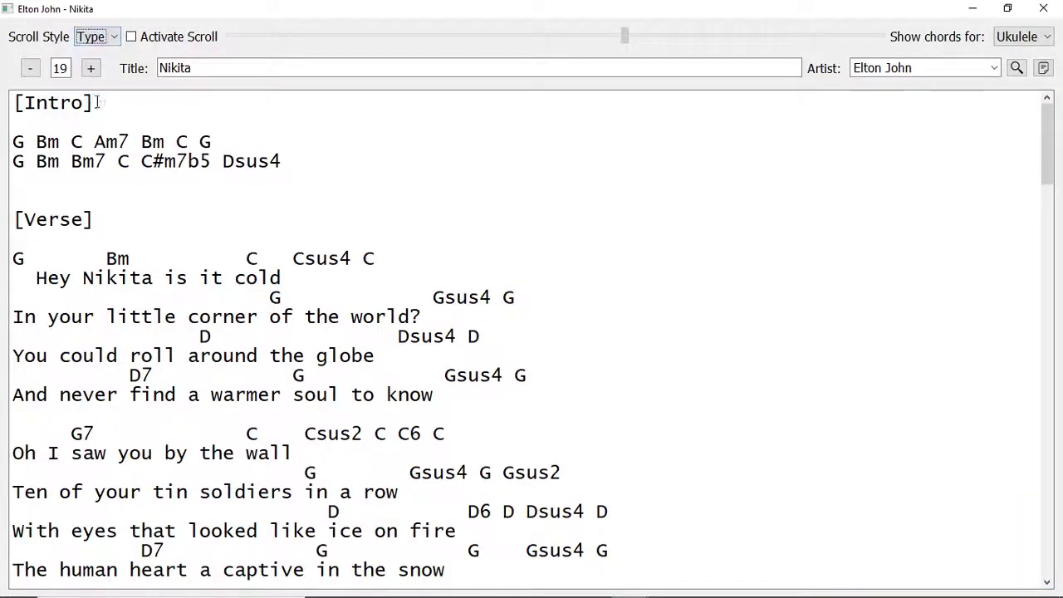
{"action": "left_click", "coordinate": [20, 219]}
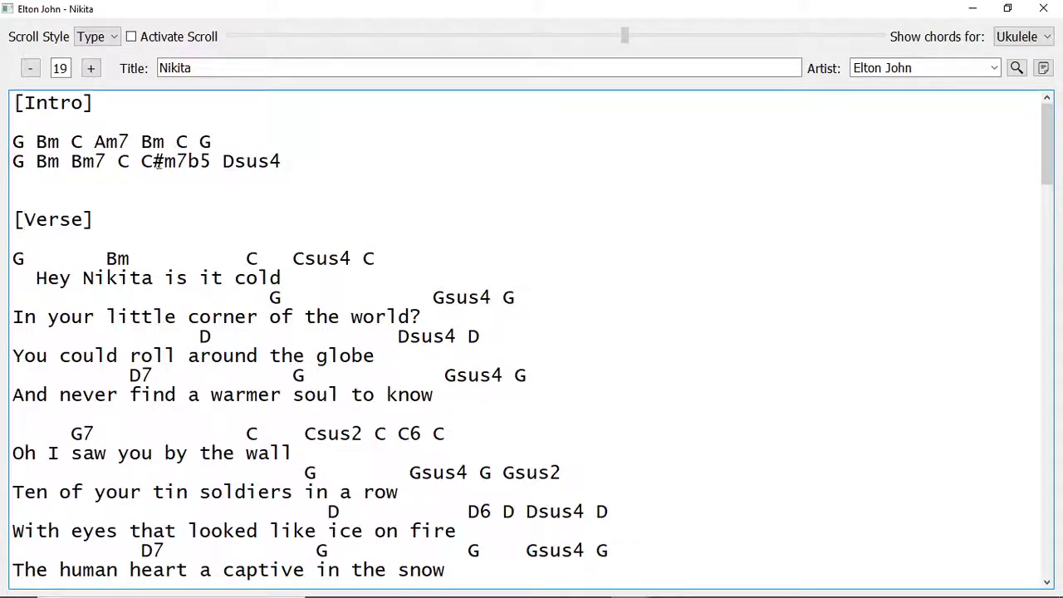
{"action": "left_click", "coordinate": [133, 38]}
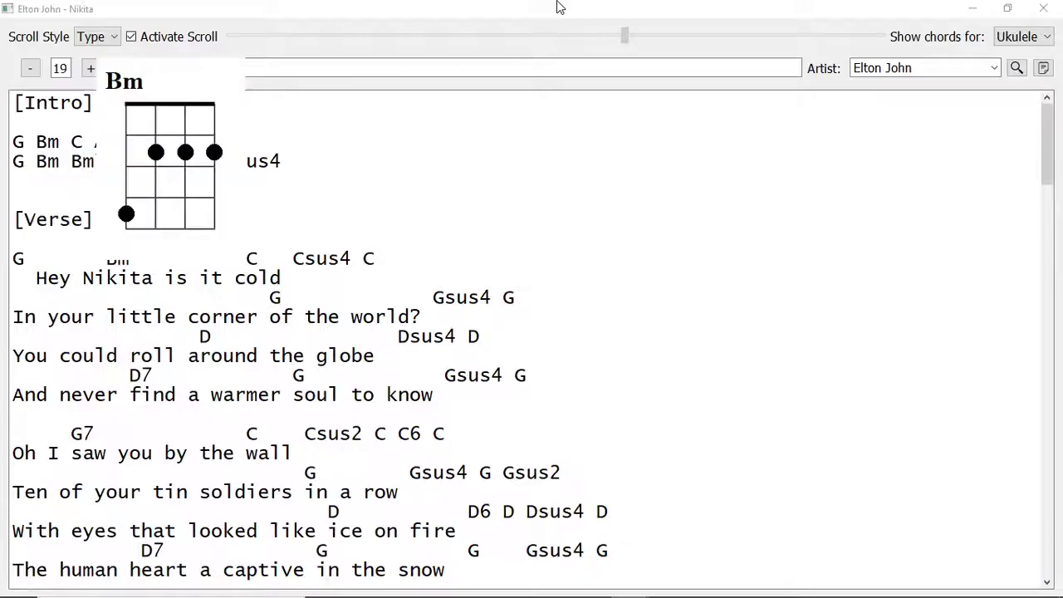
Display the scrolling chord diagrams for Piano, and switch them to Guitar
{"action": "left_click", "coordinate": [1035, 37]}
{"action": "left_click", "coordinate": [1030, 70]}
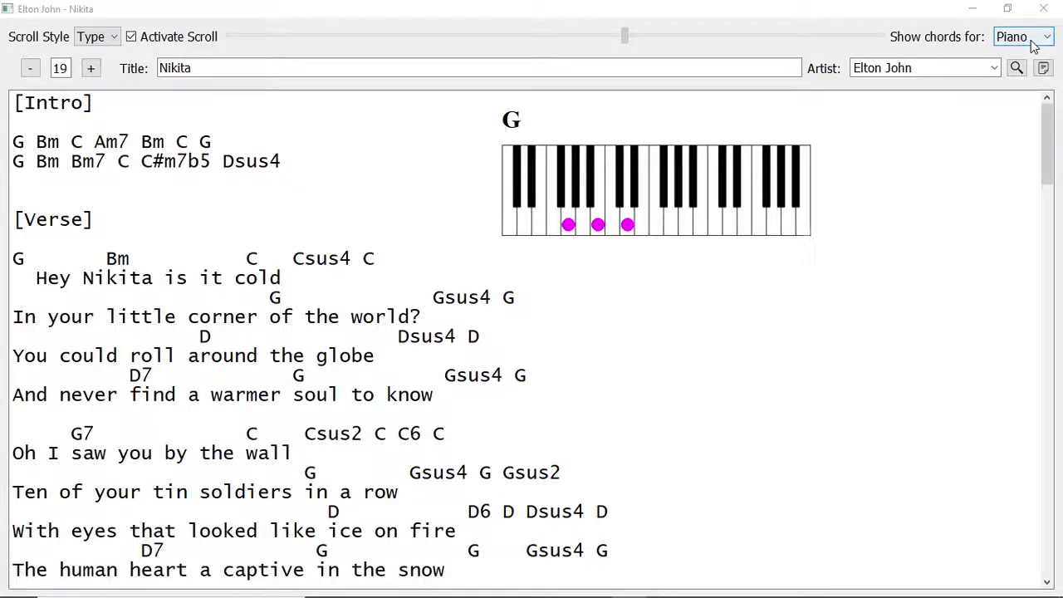
{"action": "left_click", "coordinate": [1032, 40]}
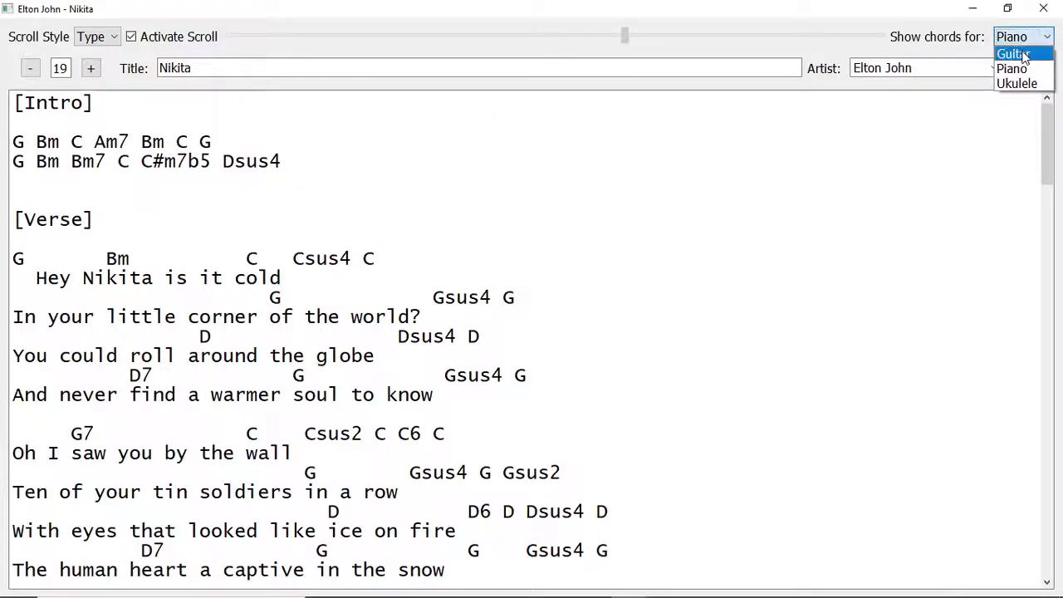
{"action": "left_click", "coordinate": [1017, 50]}
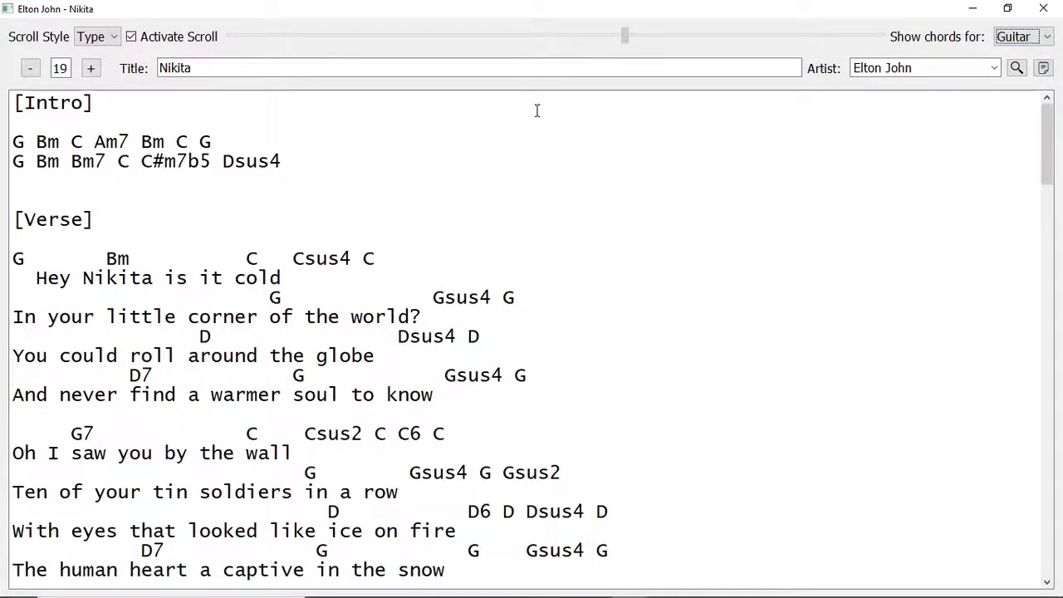
Close the Nikita tab with its changes saved and return to the Music Tabs Manager library window
{"action": "left_click", "coordinate": [1044, 8]}
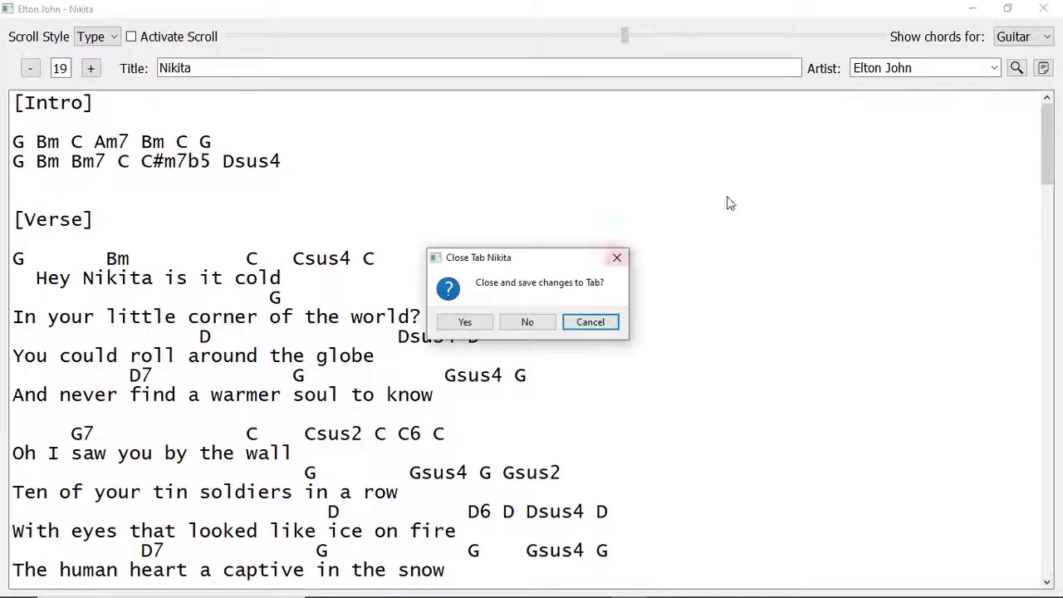
{"action": "left_click", "coordinate": [467, 323]}
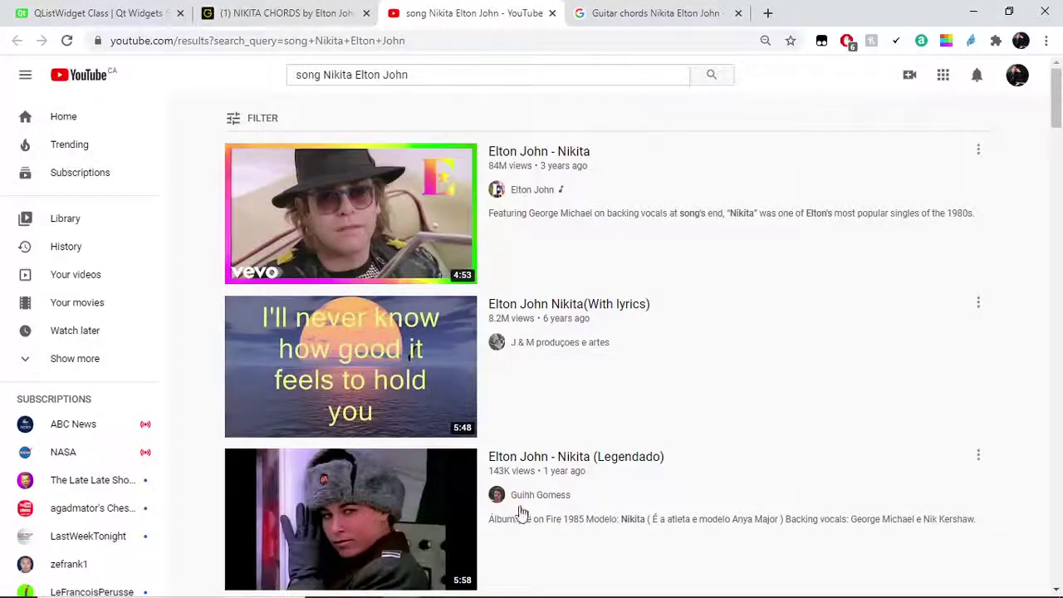
{"action": "left_click", "coordinate": [631, 584]}
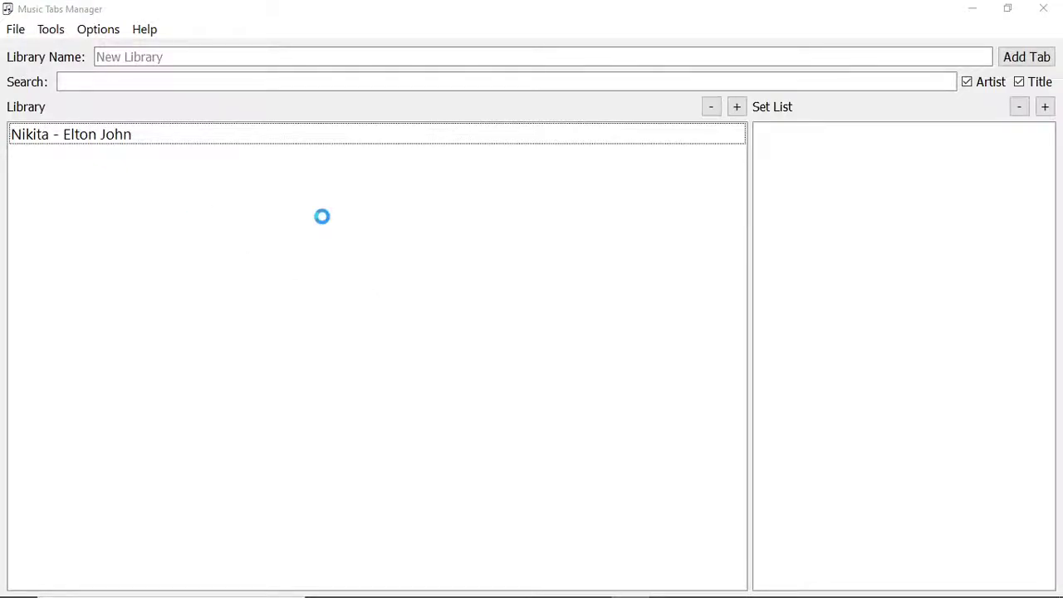
Open the zacktabs.mtm library from the mtm_test folder and browse its song list
{"action": "key", "text": "ctrl+o"}
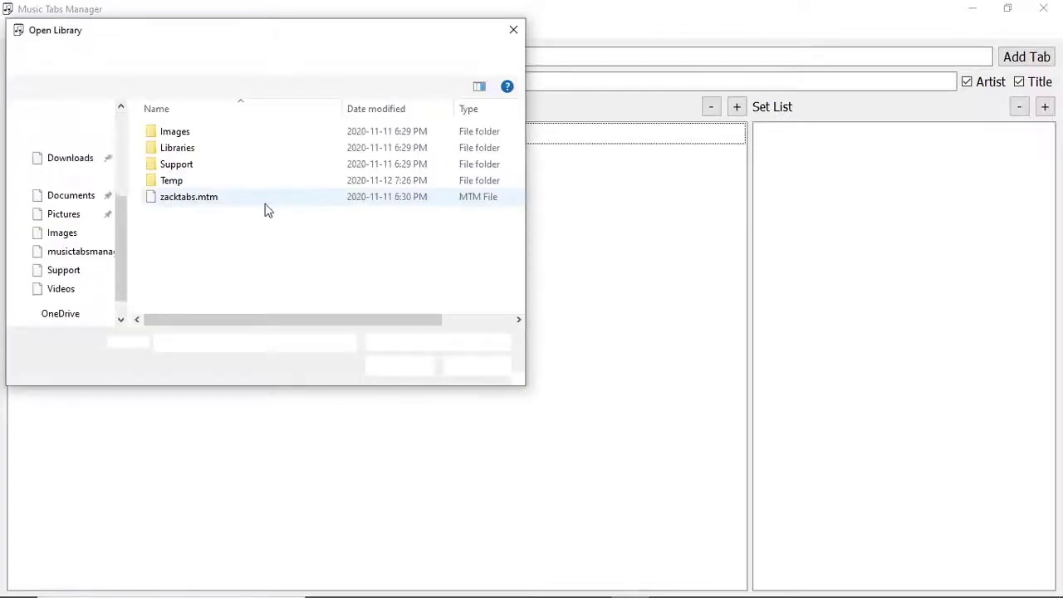
{"action": "left_click", "coordinate": [250, 199]}
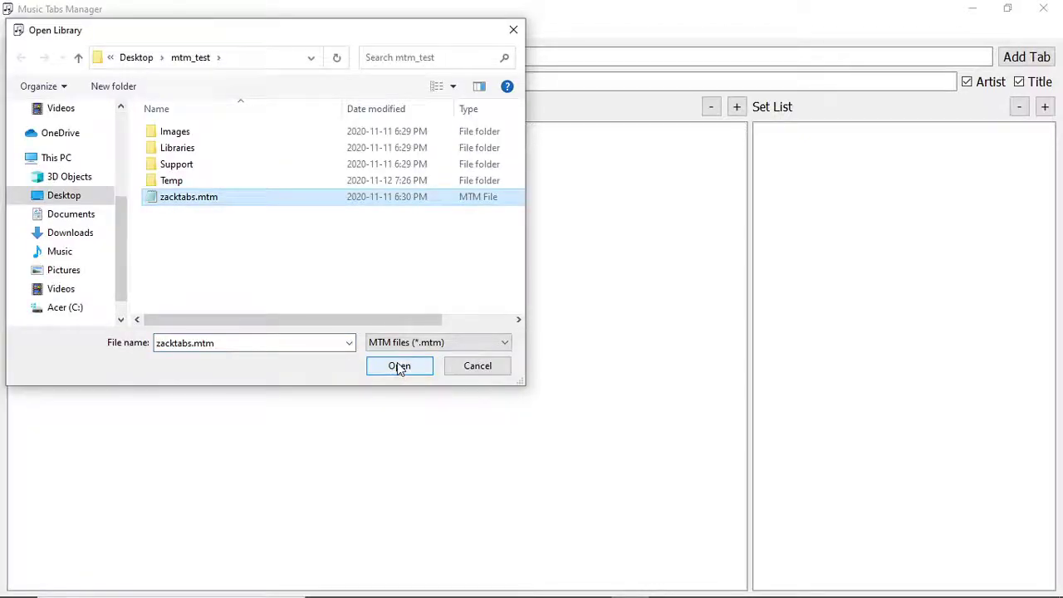
{"action": "left_click", "coordinate": [400, 366]}
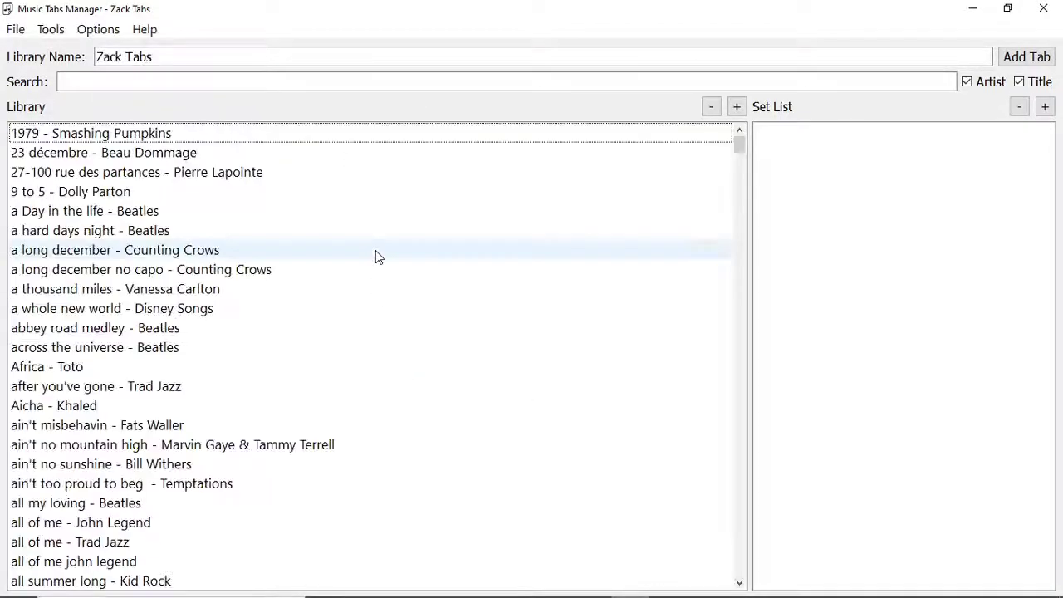
{"action": "scroll", "coordinate": [395, 358], "scroll_direction": "down", "scroll_amount": 20}
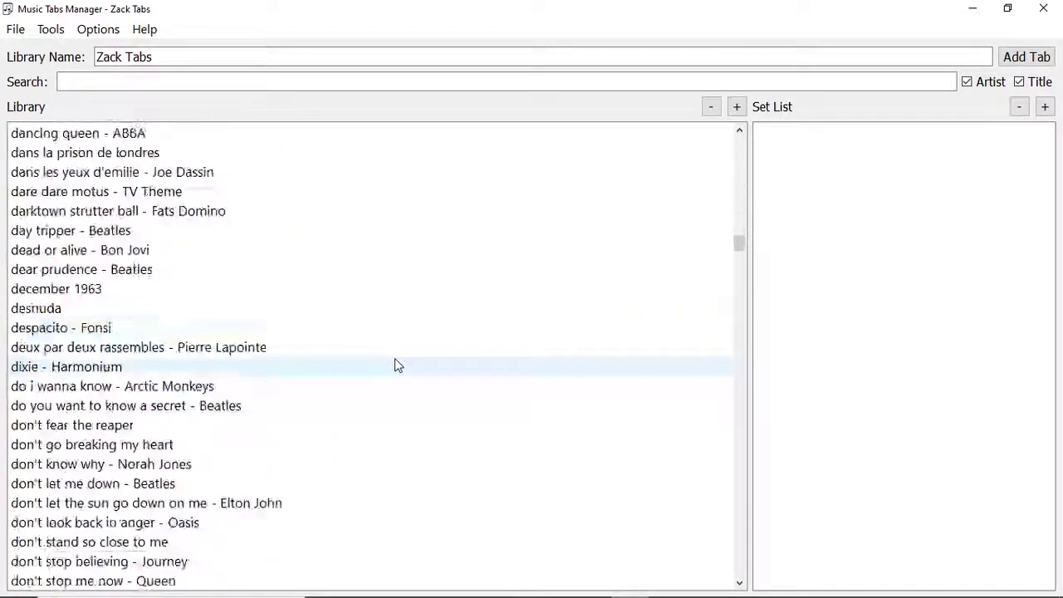
{"action": "scroll", "coordinate": [395, 359], "scroll_direction": "down", "scroll_amount": 15}
{"action": "scroll", "coordinate": [534, 297], "scroll_direction": "up", "scroll_amount": 20}
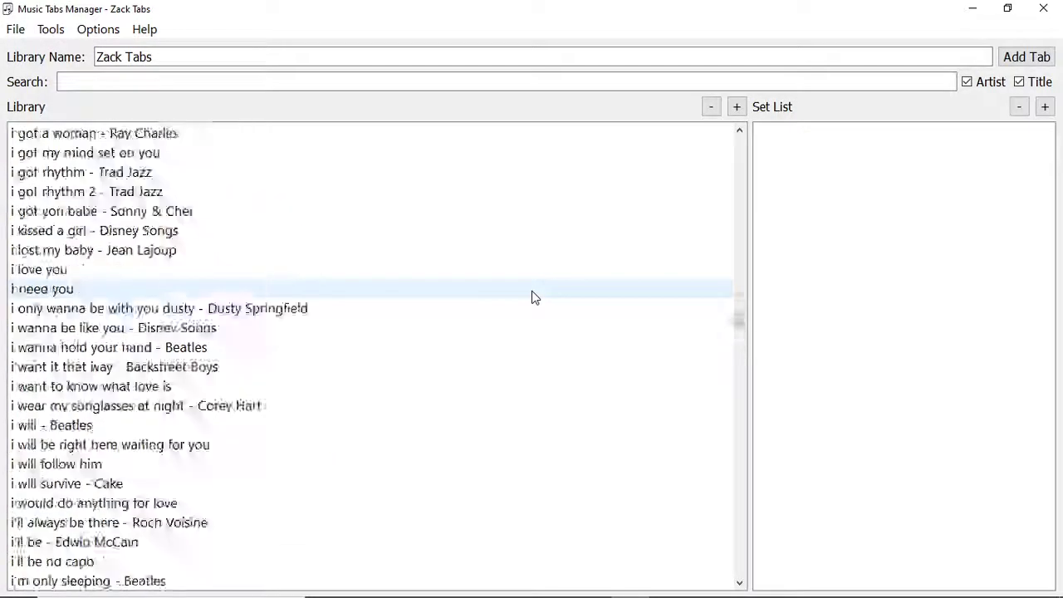
{"action": "scroll", "coordinate": [534, 297], "scroll_direction": "up", "scroll_amount": 20}
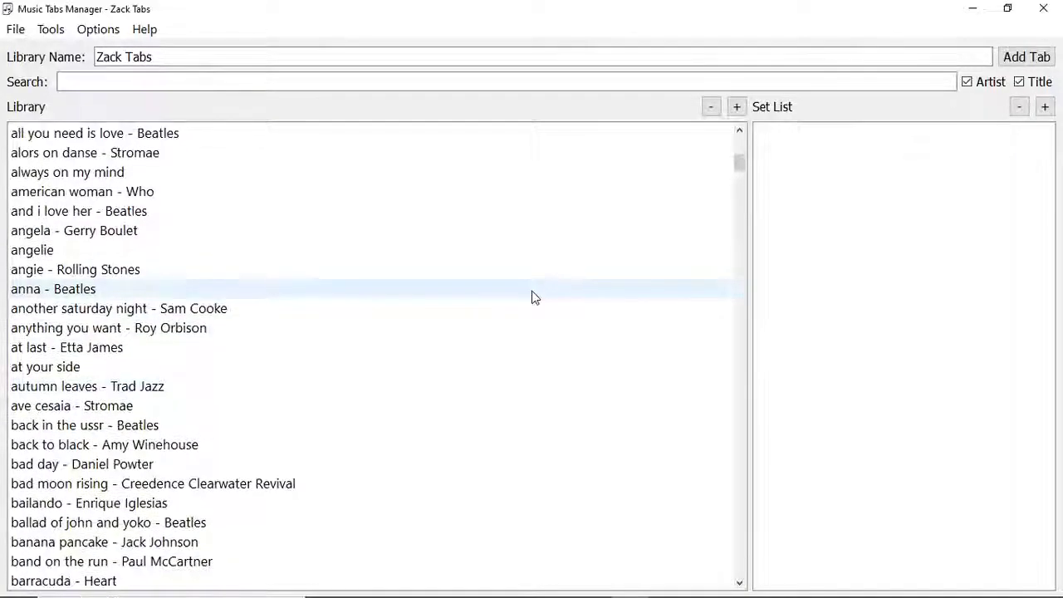
Enlarge the text of the library's song list by several sizes and check the list
{"action": "left_click", "coordinate": [737, 108]}
{"action": "left_click", "coordinate": [736, 107]}
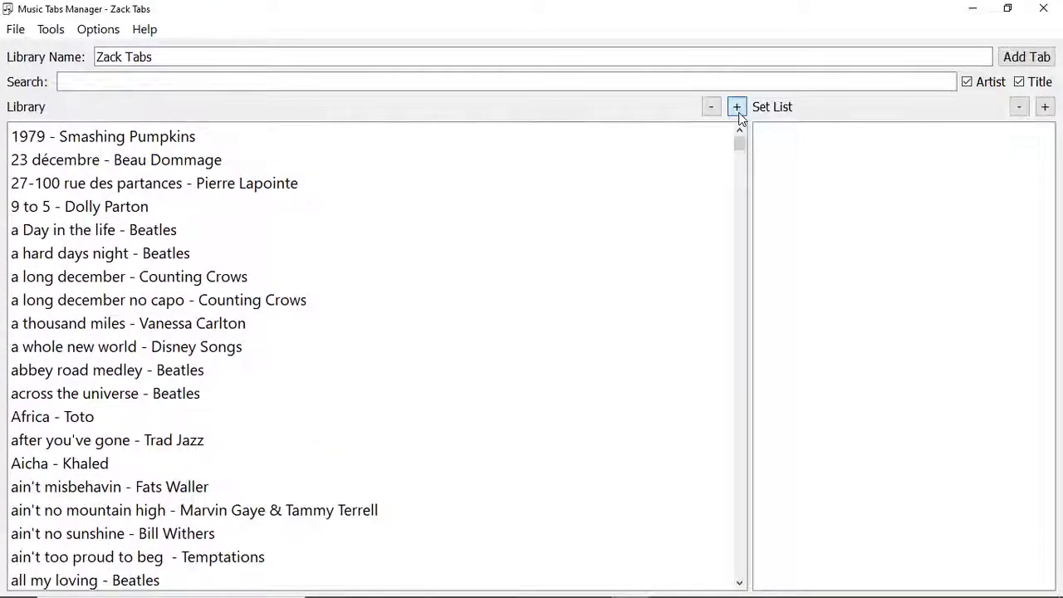
{"action": "left_click", "coordinate": [737, 107]}
{"action": "left_click", "coordinate": [737, 107]}
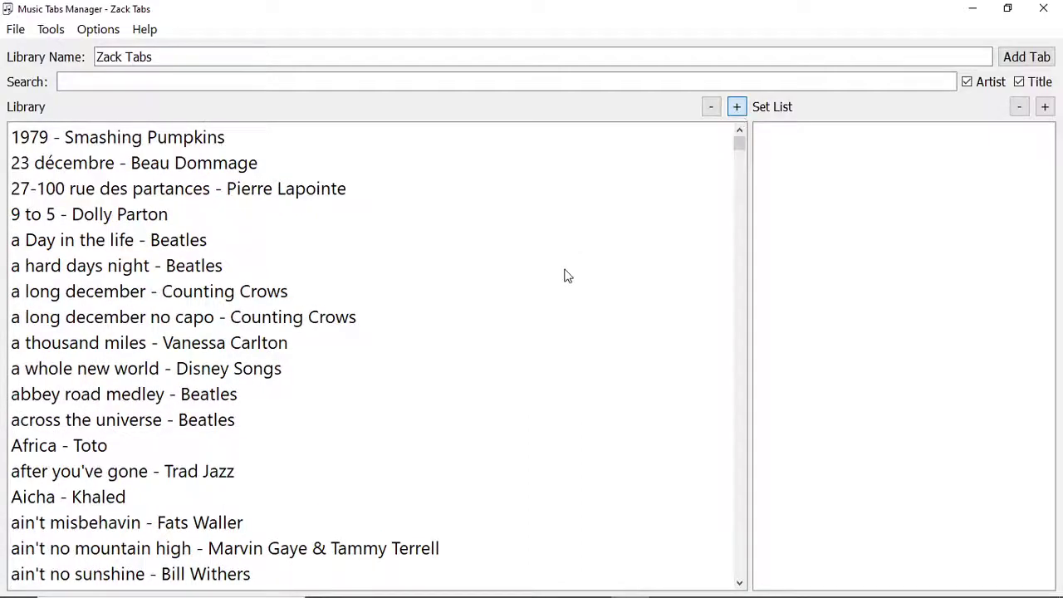
{"action": "scroll", "coordinate": [349, 332], "scroll_direction": "down", "scroll_amount": 2}
{"action": "scroll", "coordinate": [349, 333], "scroll_direction": "up", "scroll_amount": 2}
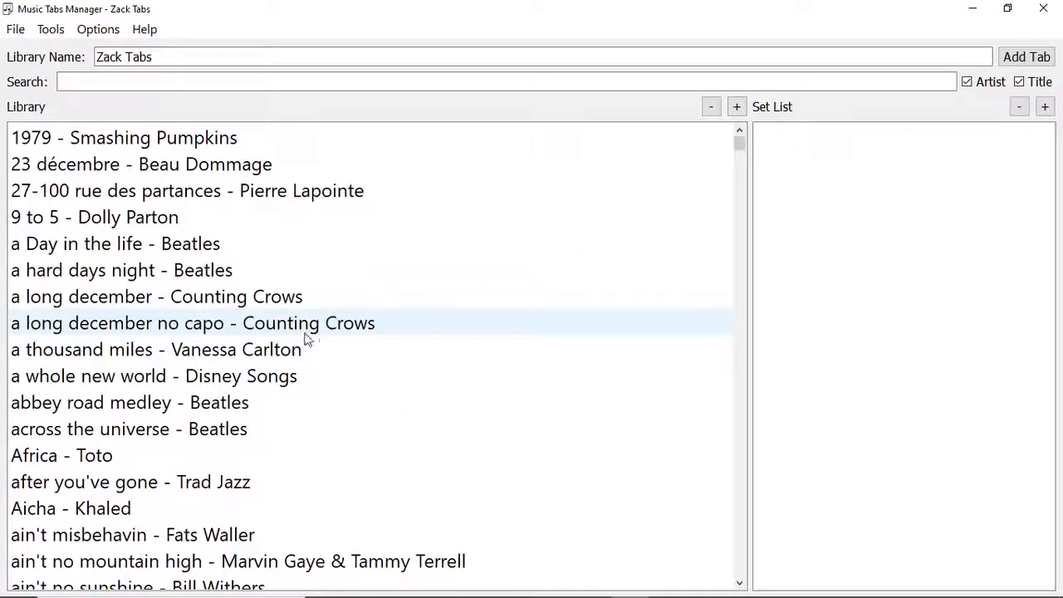
Add "a thousand miles", "after you've gone", "i love you", "i'm so tired", "if you could read my mind no capo" and "iris" to the set list
{"action": "left_click_drag", "start_coordinate": [246, 357], "coordinate": [847, 230]}
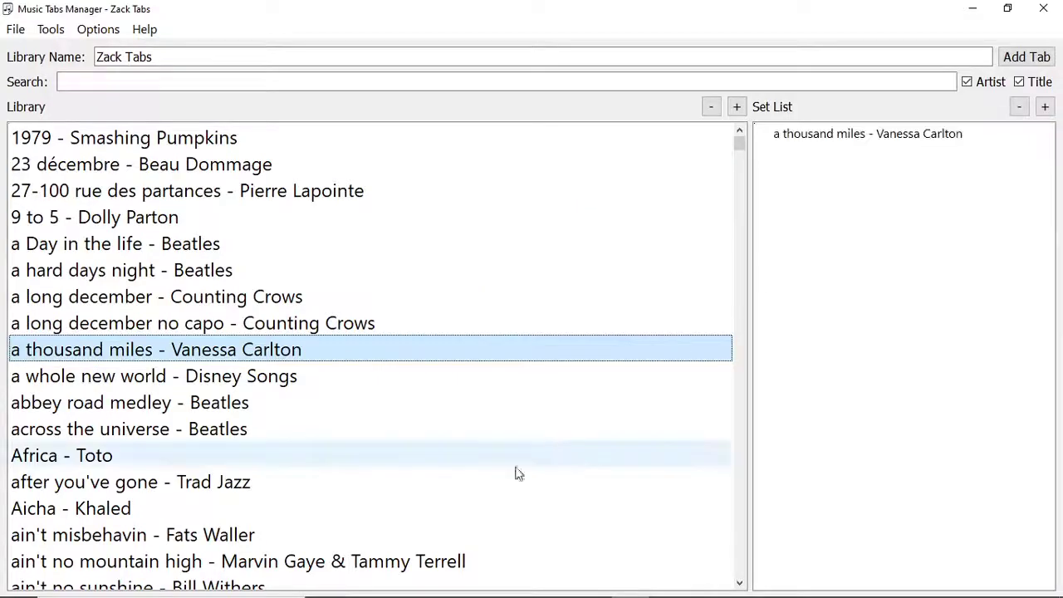
{"action": "left_click_drag", "start_coordinate": [515, 474], "coordinate": [802, 316]}
{"action": "scroll", "coordinate": [517, 400], "scroll_direction": "down", "scroll_amount": 10}
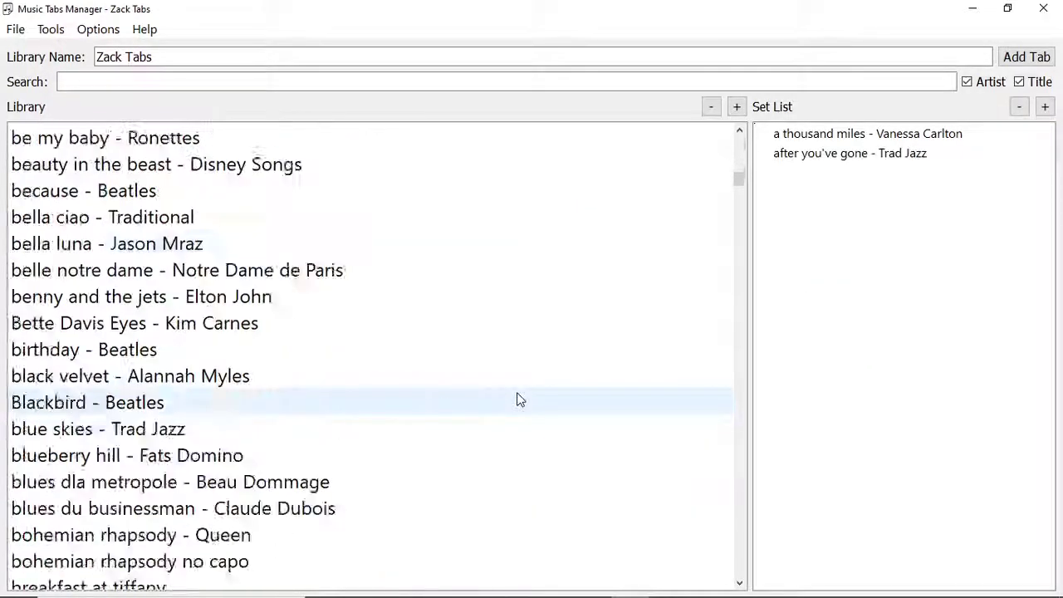
{"action": "scroll", "coordinate": [517, 400], "scroll_direction": "down", "scroll_amount": 20}
{"action": "left_click", "coordinate": [475, 344]}
{"action": "scroll", "coordinate": [479, 342], "scroll_direction": "down", "scroll_amount": 1}
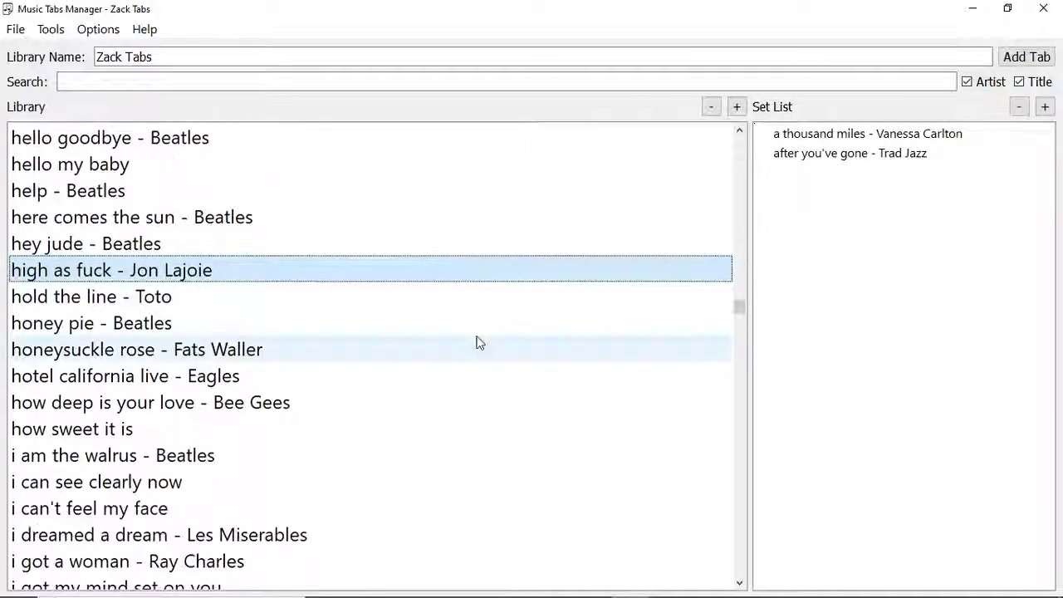
{"action": "scroll", "coordinate": [479, 342], "scroll_direction": "down", "scroll_amount": 5}
{"action": "left_click_drag", "start_coordinate": [383, 359], "coordinate": [823, 249]}
{"action": "scroll", "coordinate": [544, 399], "scroll_direction": "down", "scroll_amount": 5}
{"action": "left_click_drag", "start_coordinate": [443, 407], "coordinate": [850, 246]}
{"action": "left_click_drag", "start_coordinate": [456, 535], "coordinate": [824, 285]}
{"action": "scroll", "coordinate": [570, 413], "scroll_direction": "down", "scroll_amount": 4}
{"action": "left_click_drag", "start_coordinate": [451, 411], "coordinate": [793, 290]}
{"action": "scroll", "coordinate": [577, 324], "scroll_direction": "up", "scroll_amount": 15}
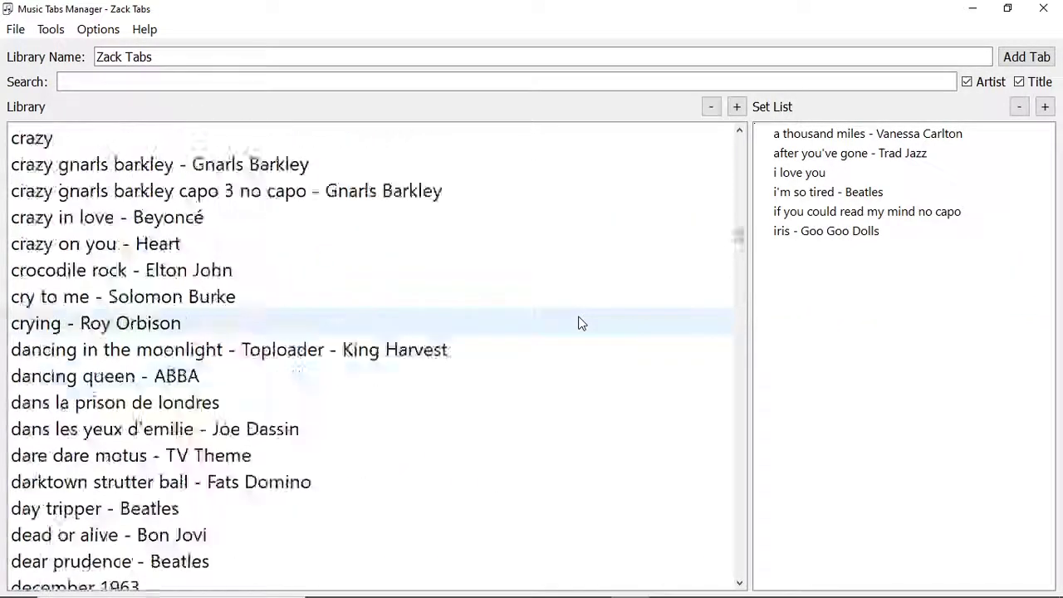
{"action": "scroll", "coordinate": [580, 323], "scroll_direction": "up", "scroll_amount": 10}
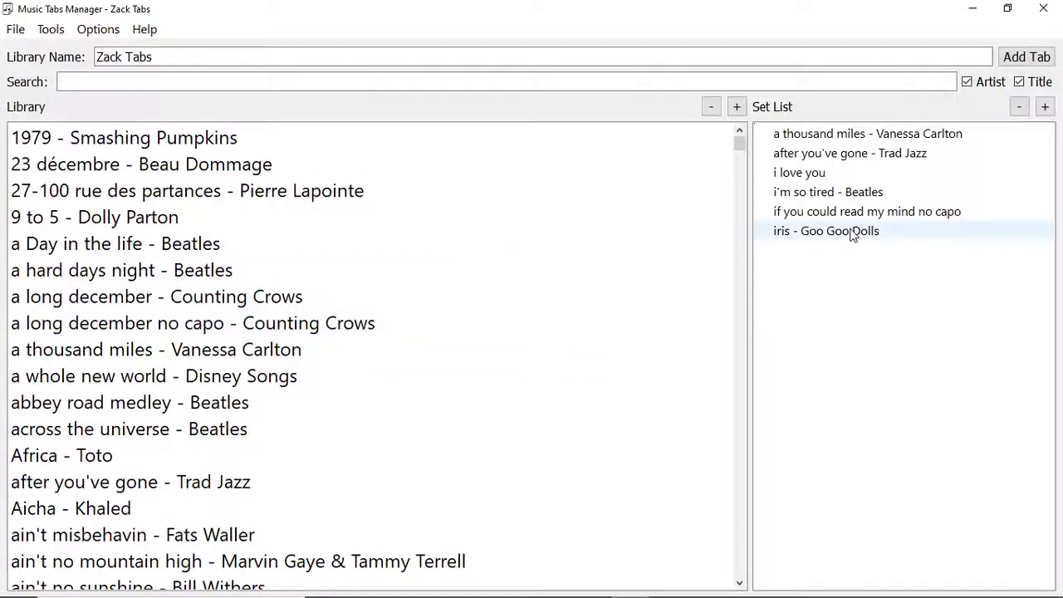
Reorder the set list, placing "iris" after "after you've gone" and "a thousand miles" after "i love you"
{"action": "left_click_drag", "start_coordinate": [850, 231], "coordinate": [872, 201]}
{"action": "left_click", "coordinate": [856, 135]}
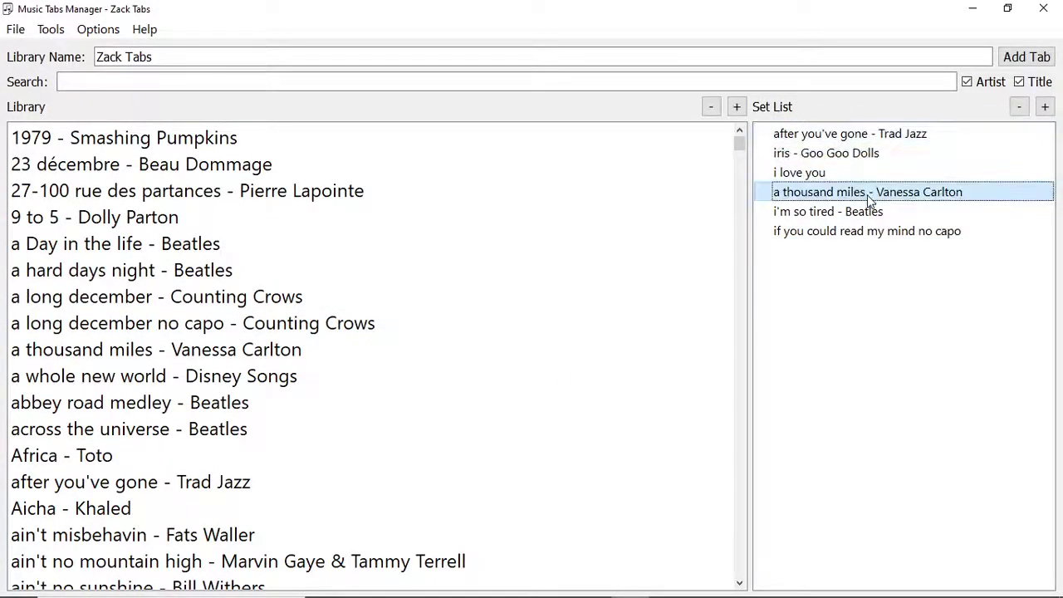
Enlarge the set list text, move "if you could read my mind no capo" to the start and "after you've gone" and "iris" after "a thousand miles"
{"action": "left_click", "coordinate": [1045, 108]}
{"action": "left_click", "coordinate": [1047, 113]}
{"action": "left_click", "coordinate": [1048, 113]}
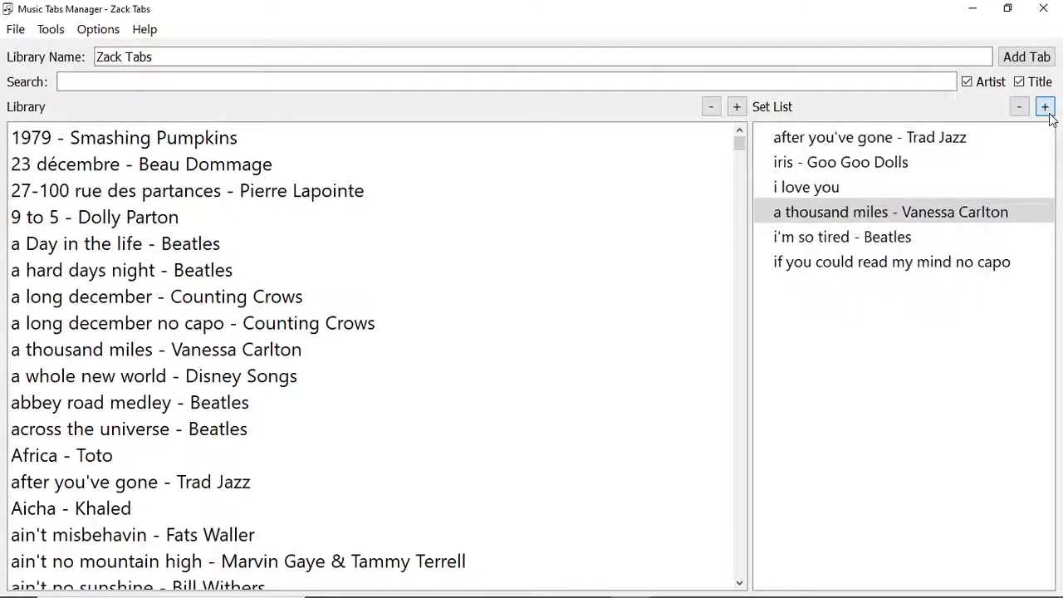
{"action": "left_click_drag", "start_coordinate": [895, 171], "coordinate": [845, 221]}
{"action": "left_click", "coordinate": [873, 268]}
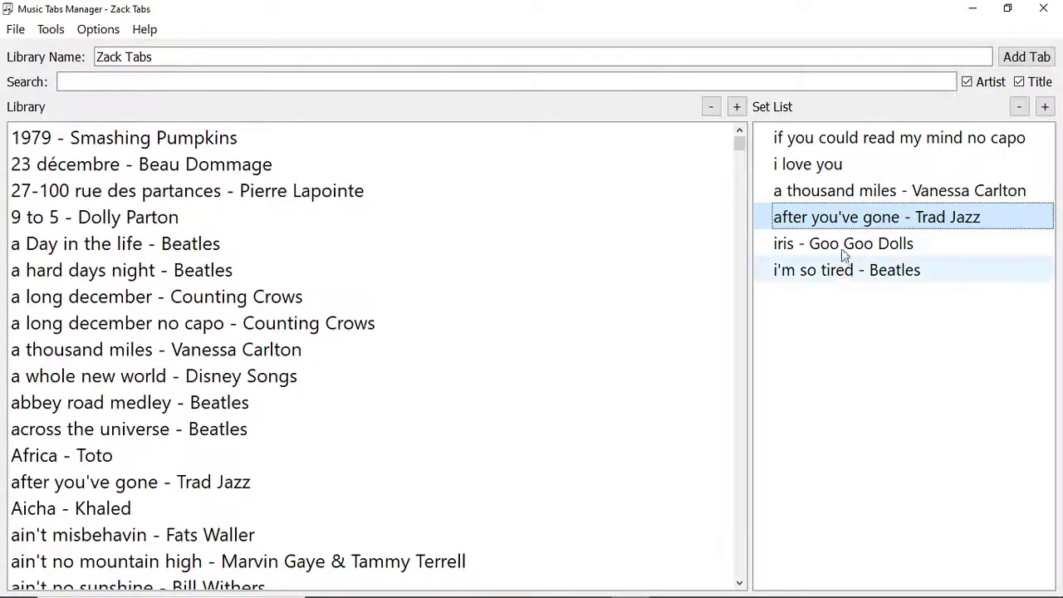
View the "a thousand miles" tab from the set list twice, closing it each time
{"action": "double_click", "coordinate": [841, 196]}
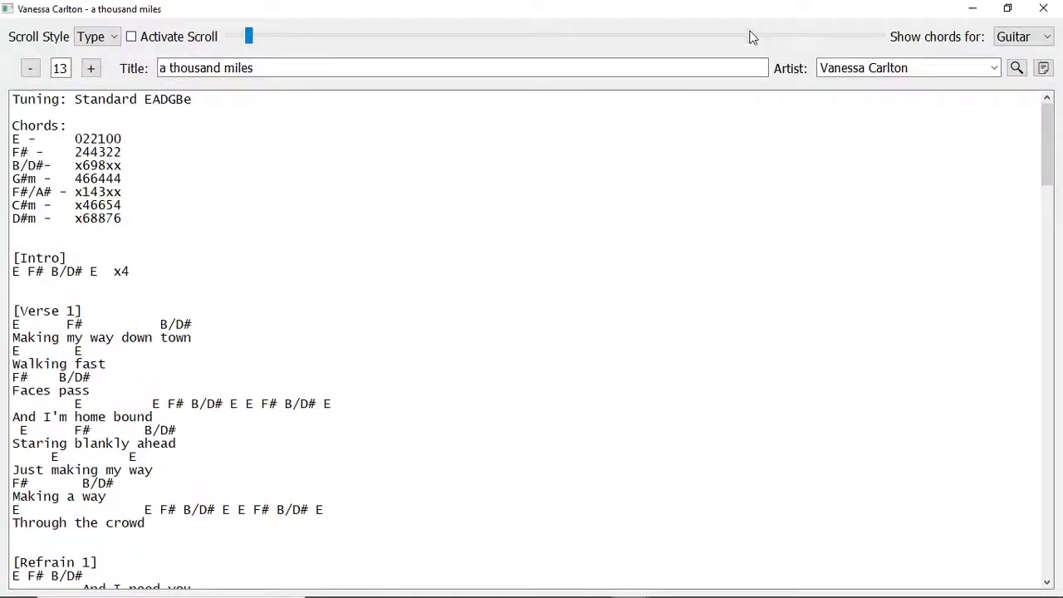
{"action": "left_click", "coordinate": [1044, 9]}
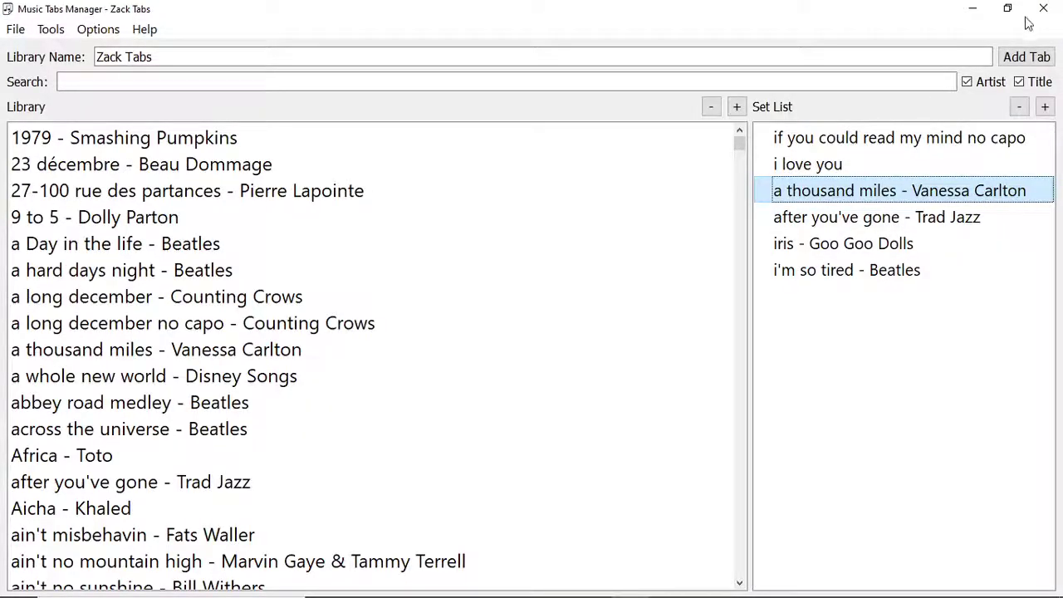
{"action": "double_click", "coordinate": [777, 191]}
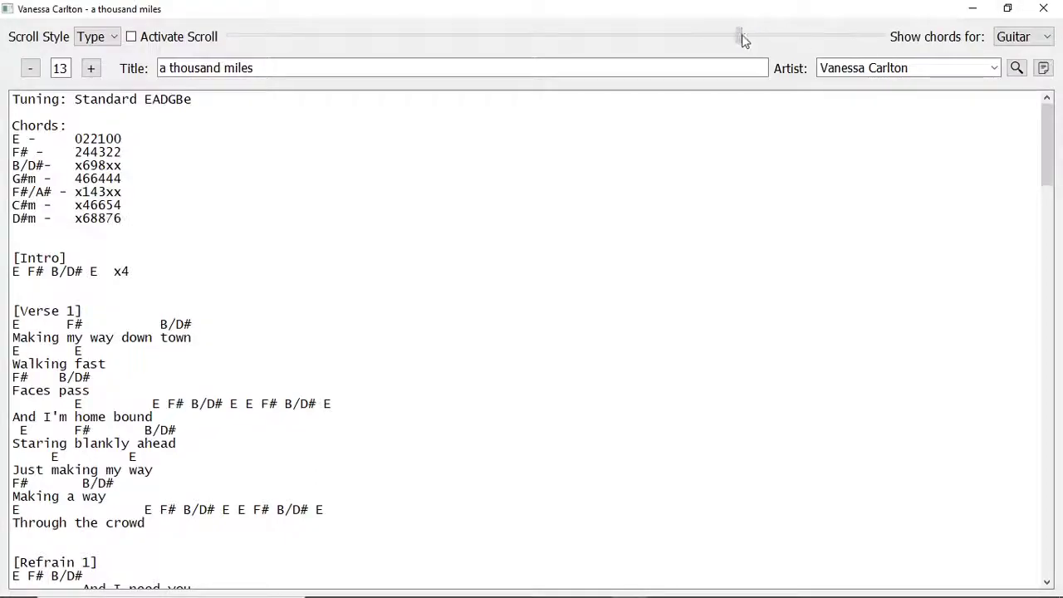
{"action": "left_click", "coordinate": [1044, 8]}
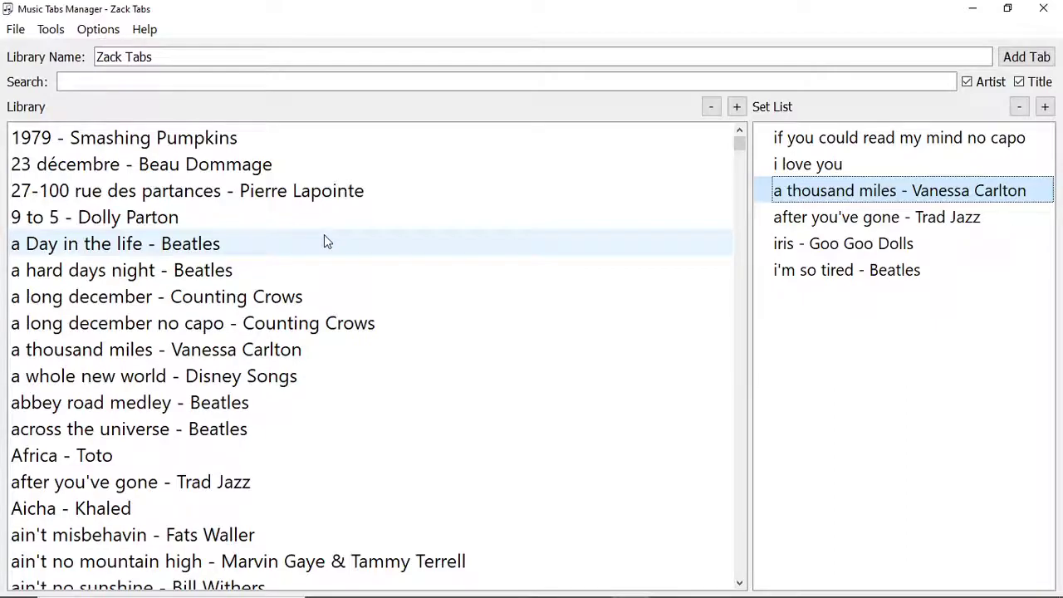
Browse the library's song list and look at the actions available for "dear prudence" and "december 1963", without choosing any
{"action": "scroll", "coordinate": [351, 367], "scroll_direction": "down", "scroll_amount": 10}
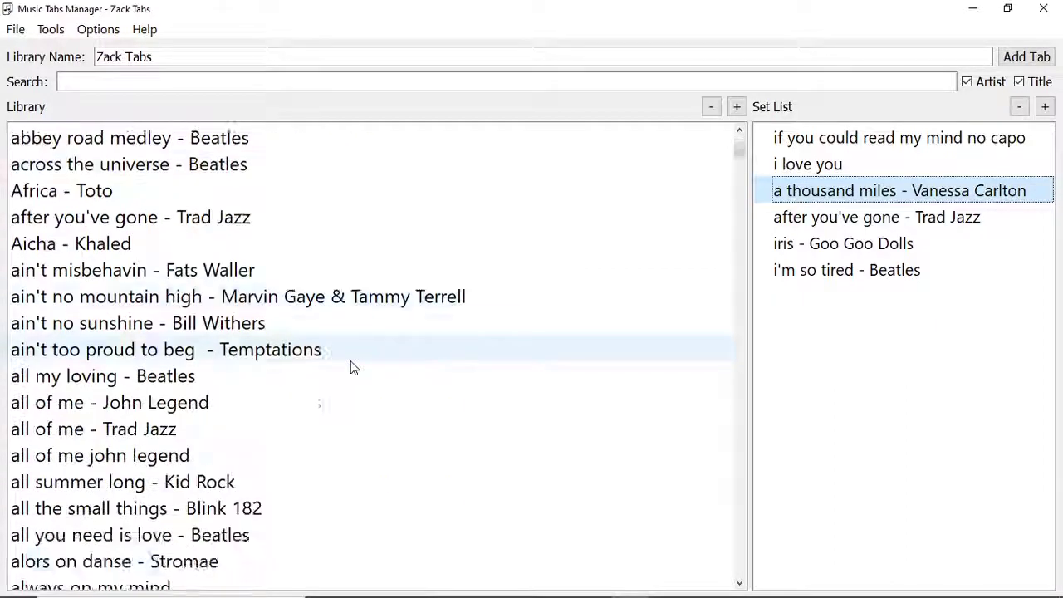
{"action": "scroll", "coordinate": [350, 367], "scroll_direction": "down", "scroll_amount": 20}
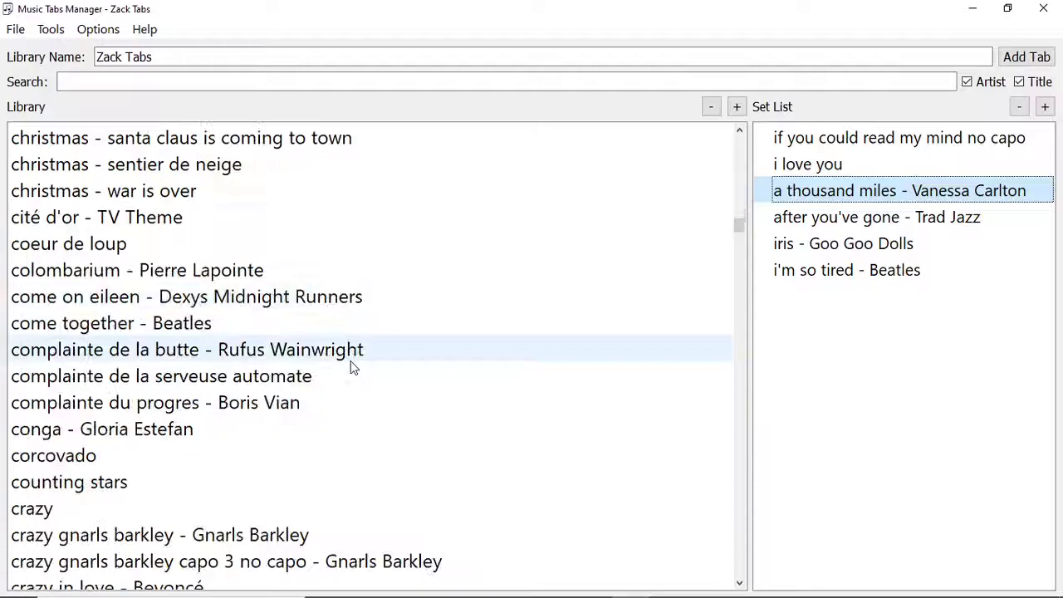
{"action": "scroll", "coordinate": [351, 367], "scroll_direction": "down", "scroll_amount": 1}
{"action": "right_click", "coordinate": [341, 402]}
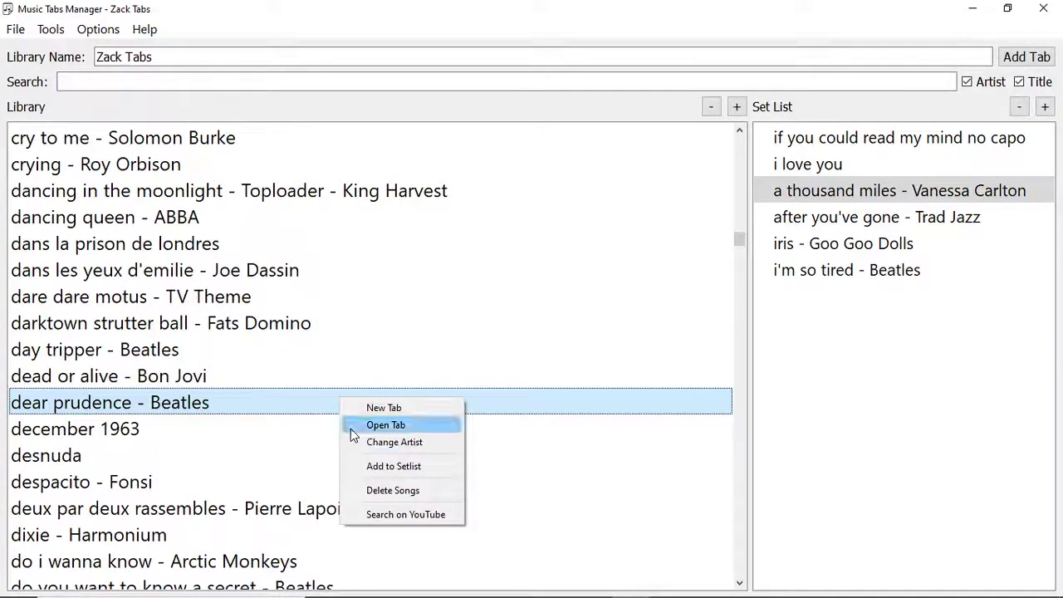
{"action": "left_click", "coordinate": [274, 425]}
{"action": "right_click", "coordinate": [275, 425]}
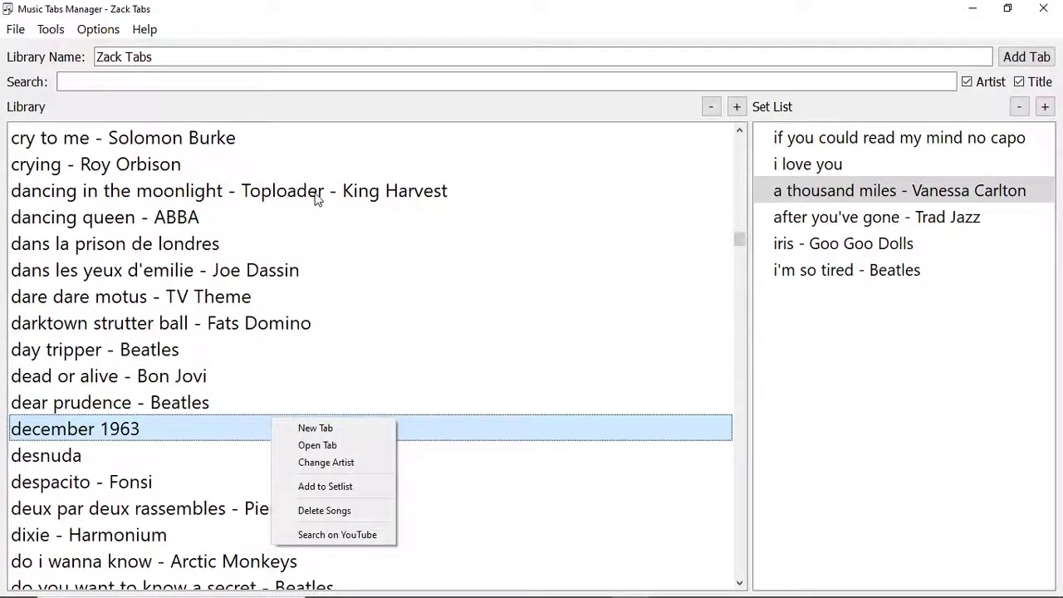
{"action": "key", "text": "super+space"}
{"action": "left_click", "coordinate": [291, 270]}
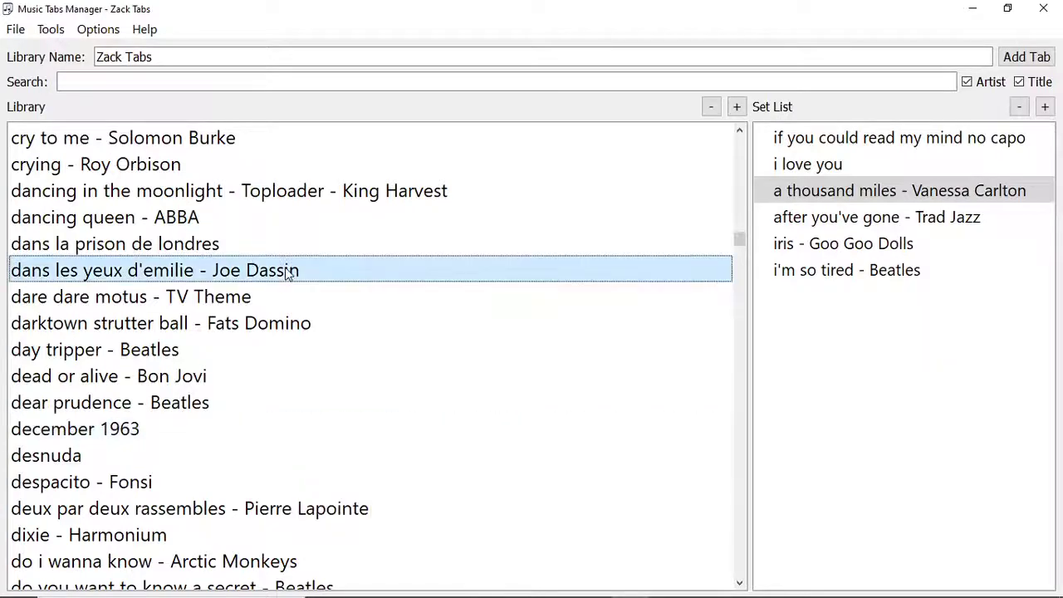
Close the Zack Tabs library without saving and import the tabs folder from the Desktop
{"action": "key", "text": "ctrl+w"}
{"action": "left_click", "coordinate": [540, 321]}
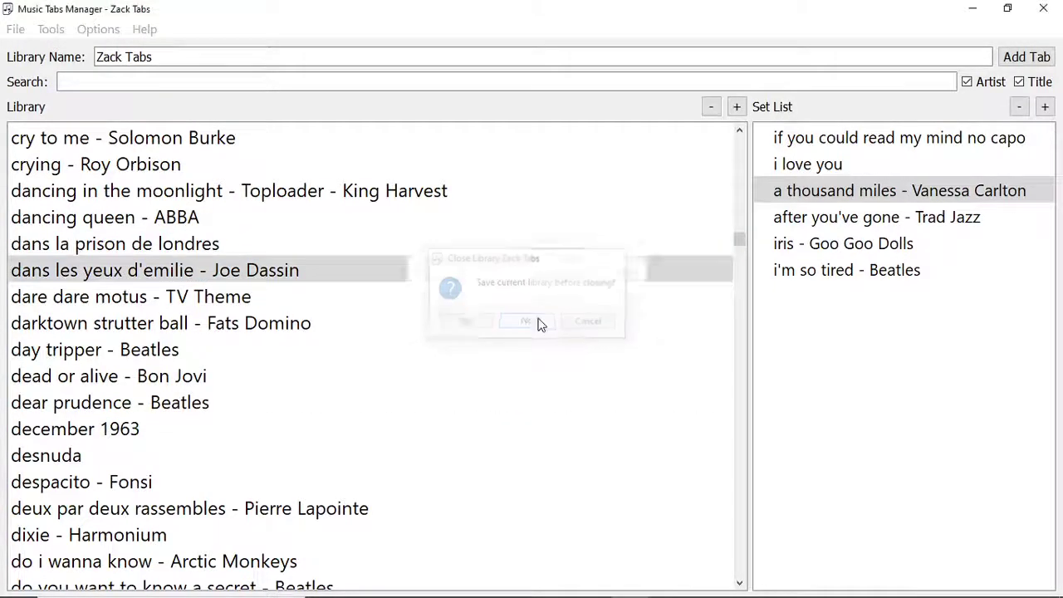
{"action": "left_click", "coordinate": [20, 33]}
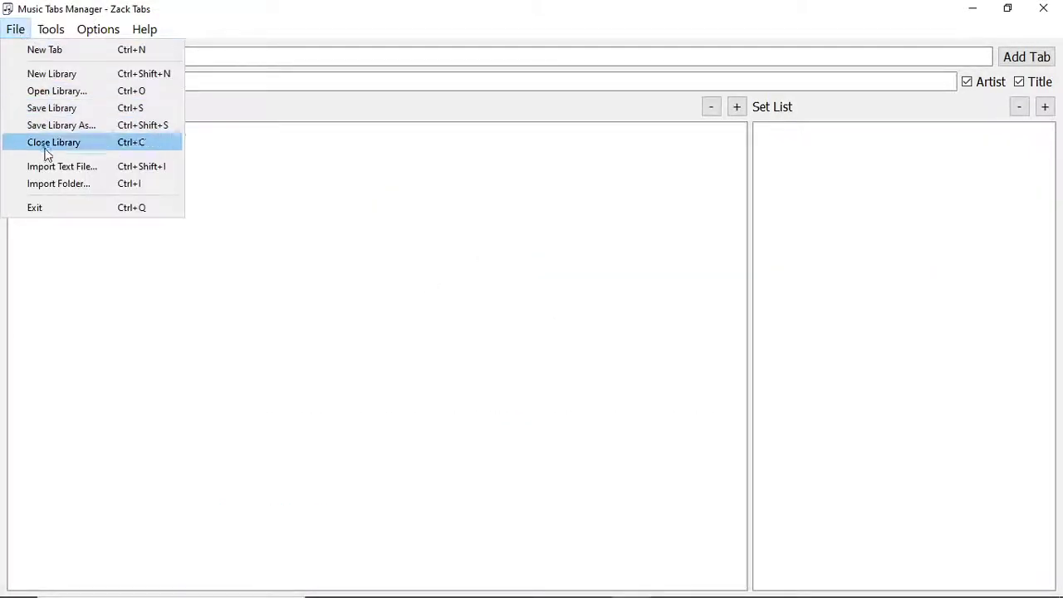
{"action": "left_click", "coordinate": [58, 184]}
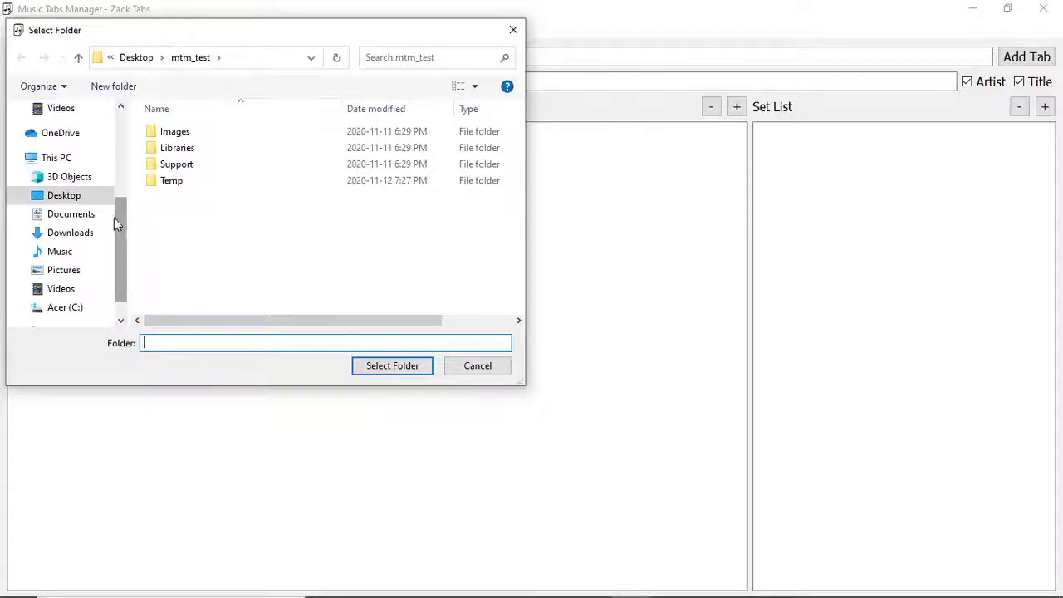
{"action": "left_click", "coordinate": [93, 201]}
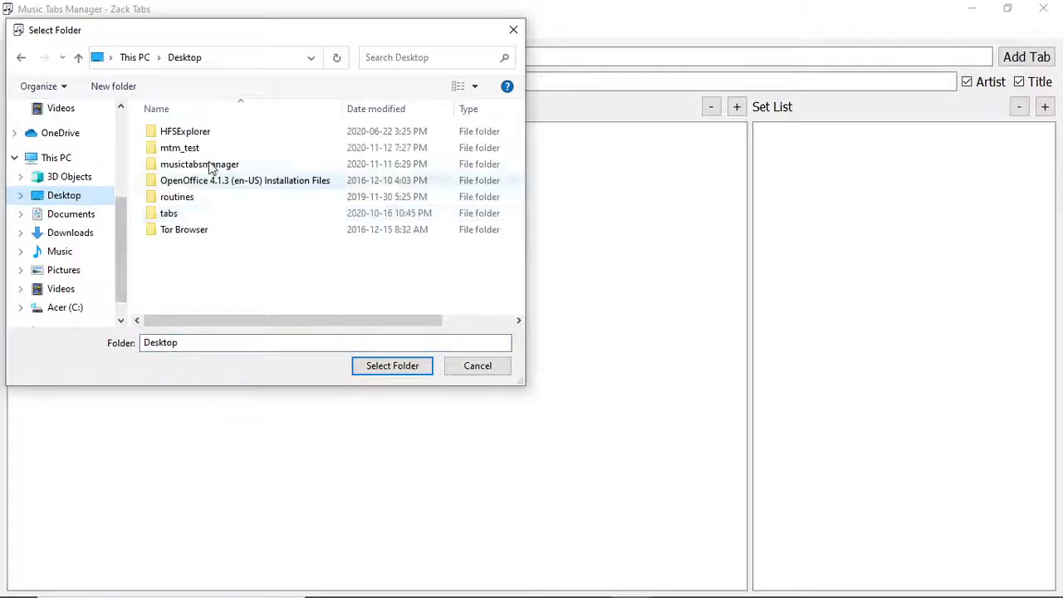
{"action": "left_click", "coordinate": [187, 216]}
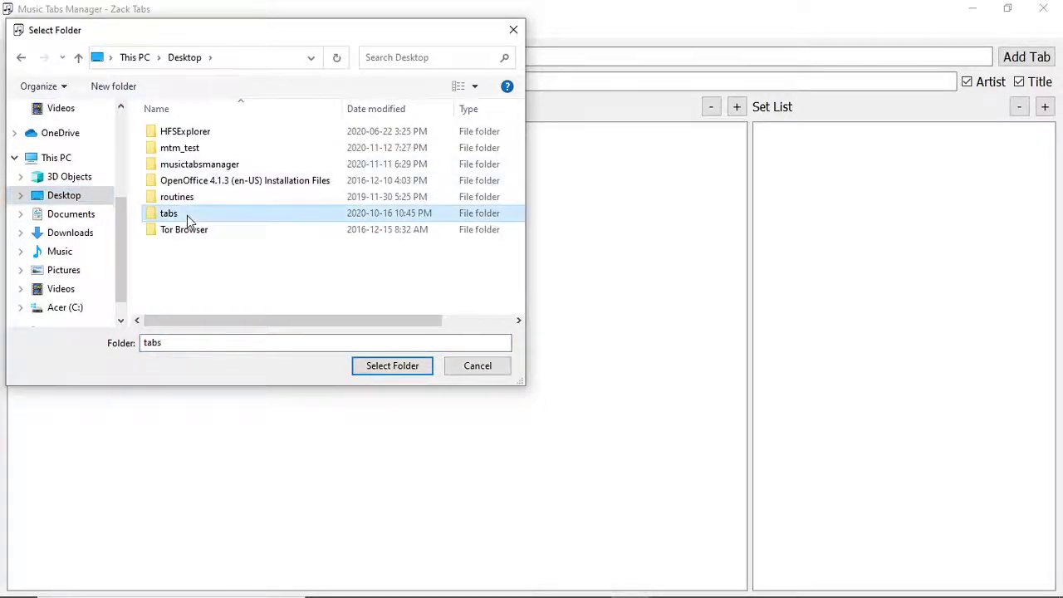
{"action": "left_click", "coordinate": [396, 366]}
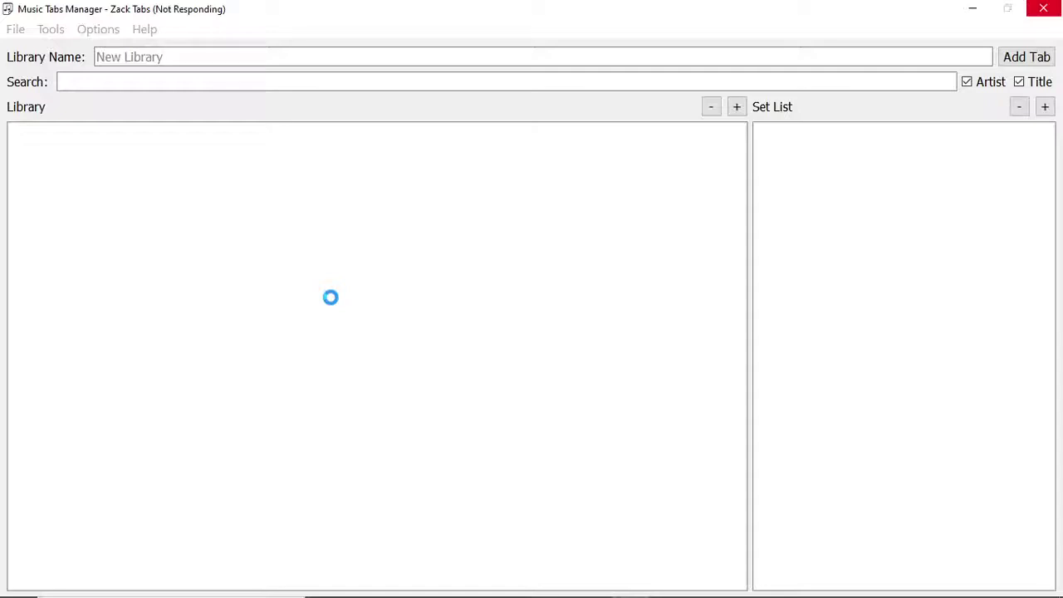
{"action": "scroll", "coordinate": [413, 313], "scroll_direction": "down", "scroll_amount": 10}
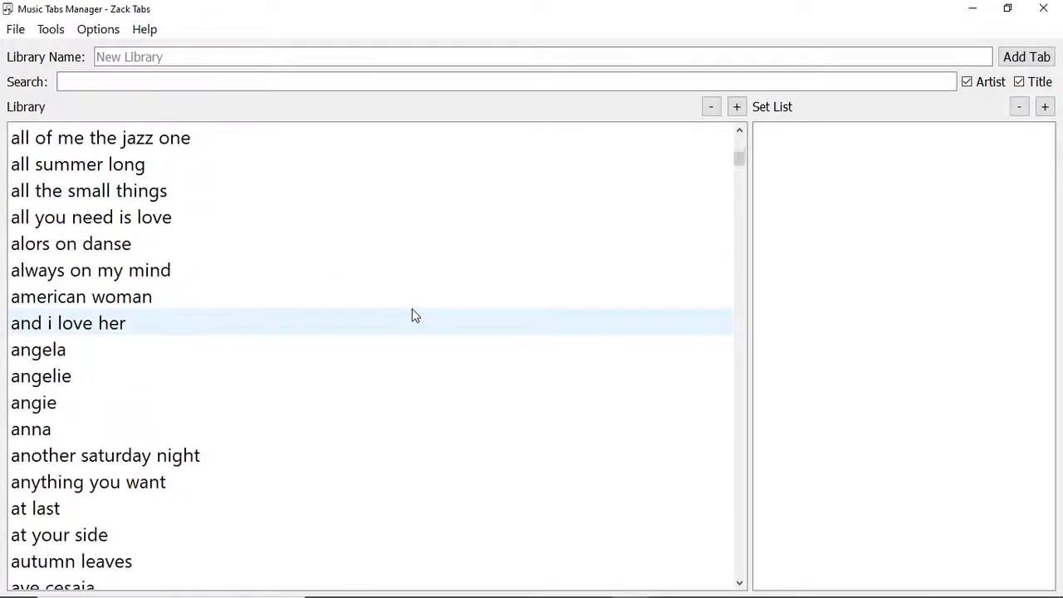
{"action": "scroll", "coordinate": [411, 313], "scroll_direction": "down", "scroll_amount": 12}
{"action": "scroll", "coordinate": [365, 238], "scroll_direction": "up", "scroll_amount": 20}
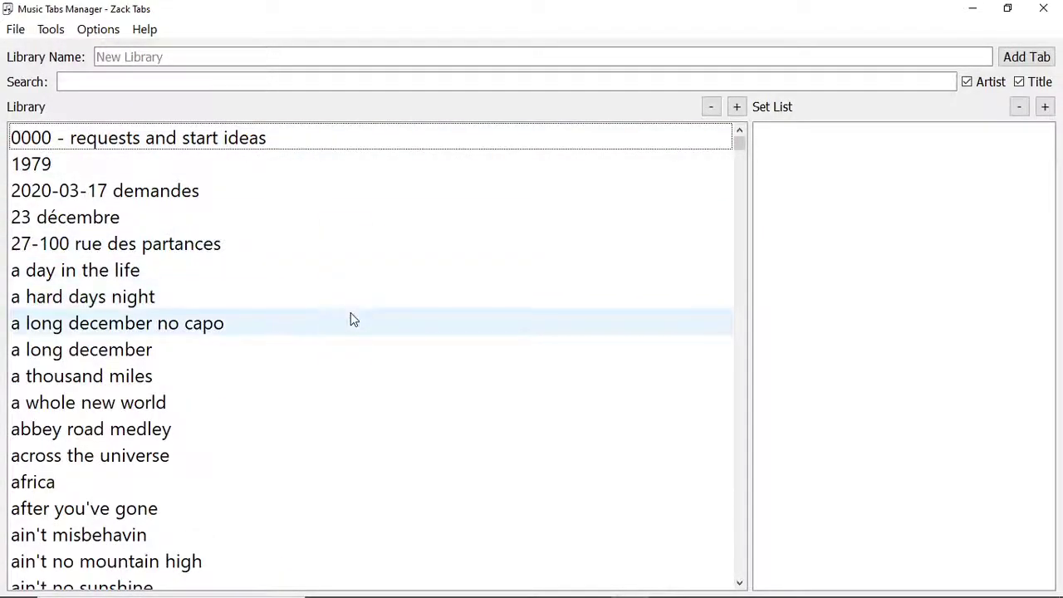
Change the artist of "a day in the life", "a hard days night", "abbey road medley", "across the universe" and "all my loving" to Beatles
{"action": "scroll", "coordinate": [351, 319], "scroll_direction": "down", "scroll_amount": 1}
{"action": "scroll", "coordinate": [350, 312], "scroll_direction": "up", "scroll_amount": 1}
{"action": "left_click_drag", "start_coordinate": [299, 284], "coordinate": [295, 270]}
{"action": "scroll", "coordinate": [330, 374], "scroll_direction": "down", "scroll_amount": 3}
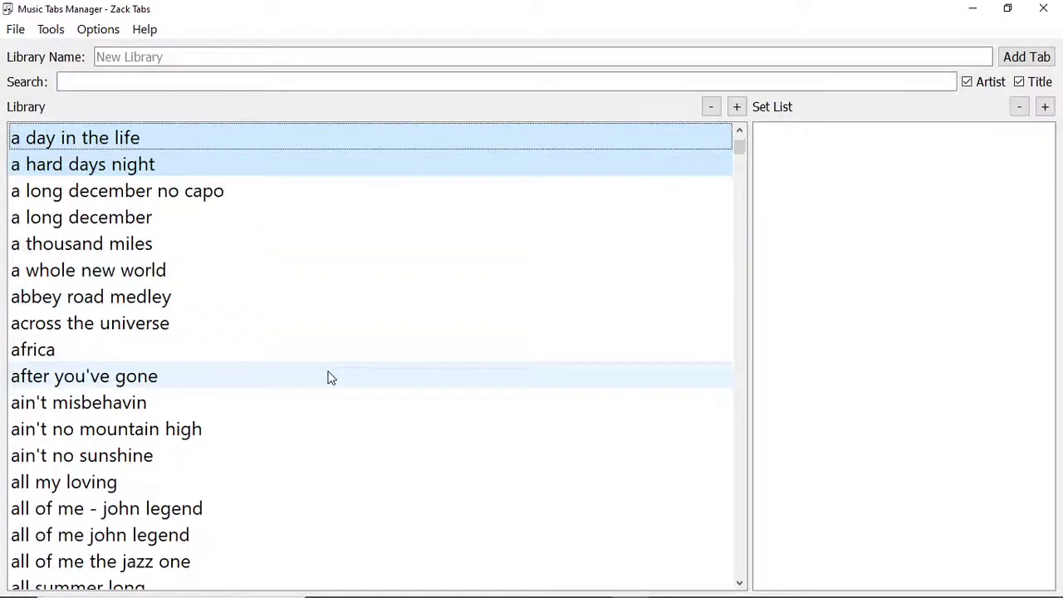
{"action": "left_click", "coordinate": [300, 299], "text": "ctrl"}
{"action": "left_click", "coordinate": [302, 323], "text": "ctrl"}
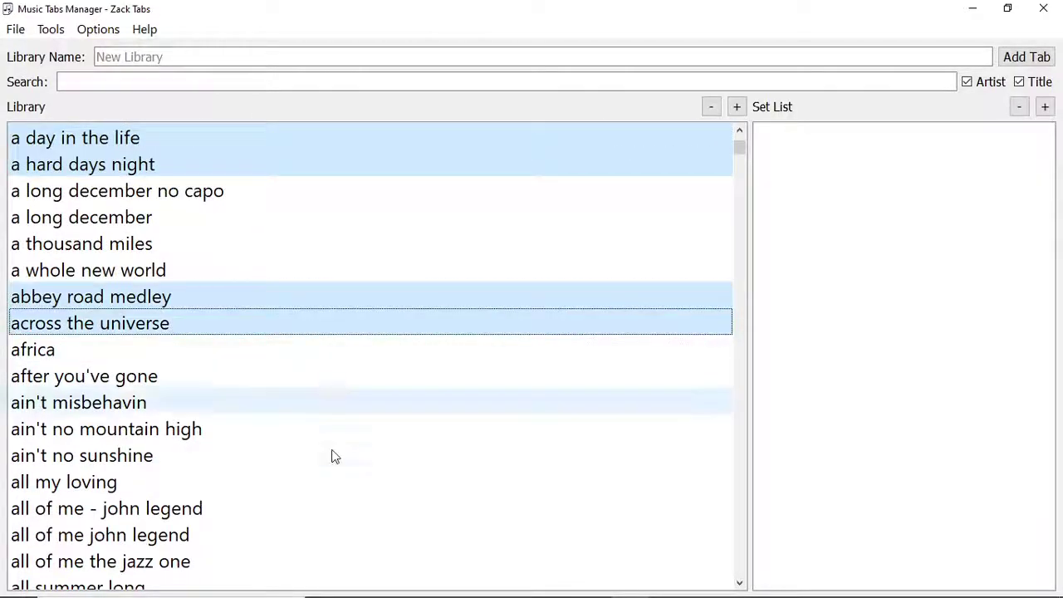
{"action": "scroll", "coordinate": [333, 456], "scroll_direction": "down", "scroll_amount": 3}
{"action": "left_click", "coordinate": [277, 355], "text": "ctrl"}
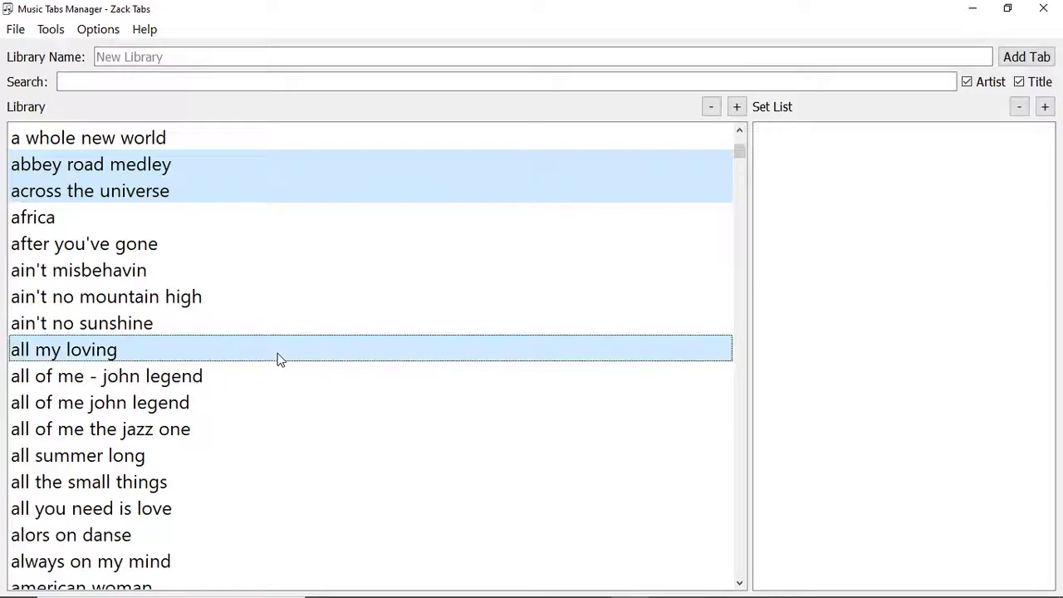
{"action": "right_click", "coordinate": [278, 354]}
{"action": "left_click", "coordinate": [318, 396]}
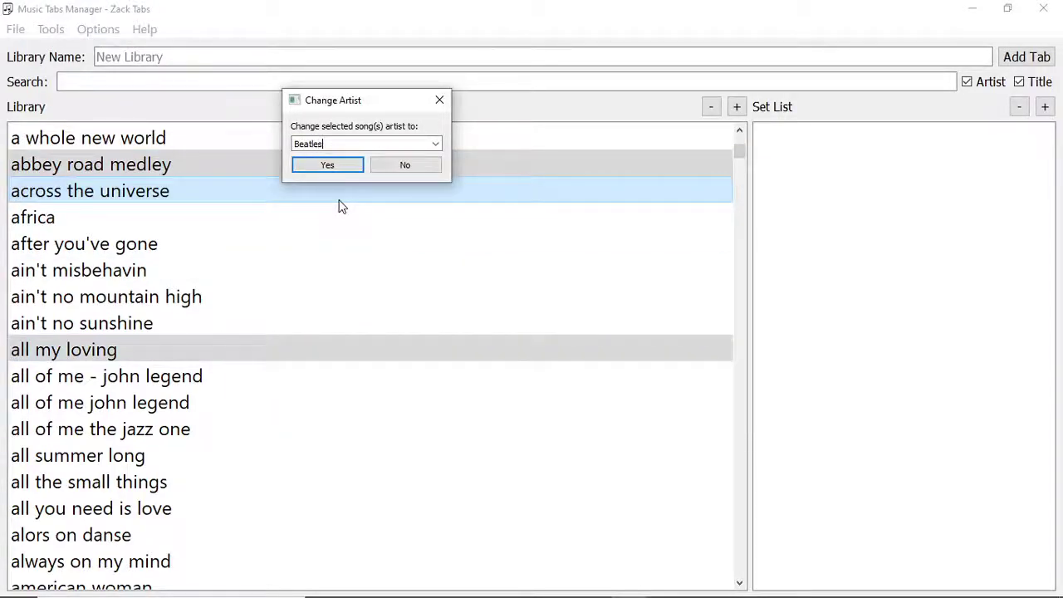
{"action": "type", "text": "Beatles"}
{"action": "left_click", "coordinate": [335, 169]}
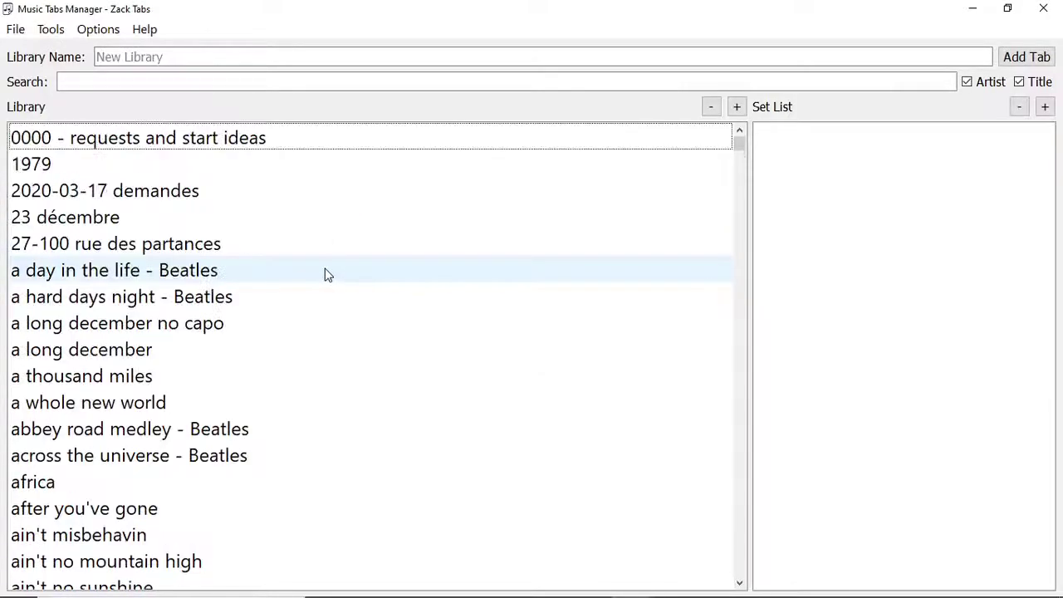
{"action": "left_click", "coordinate": [225, 272]}
{"action": "left_click", "coordinate": [230, 295]}
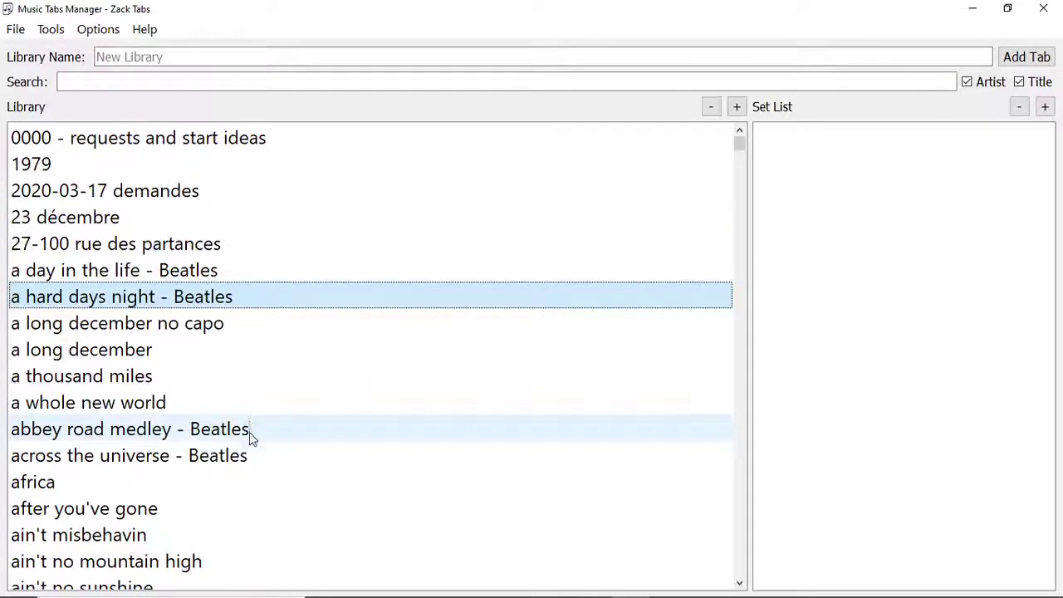
Reopen the Zack Tabs library from the mtm_test folder on the Desktop
{"action": "left_click", "coordinate": [369, 374]}
{"action": "double_click", "coordinate": [369, 374]}
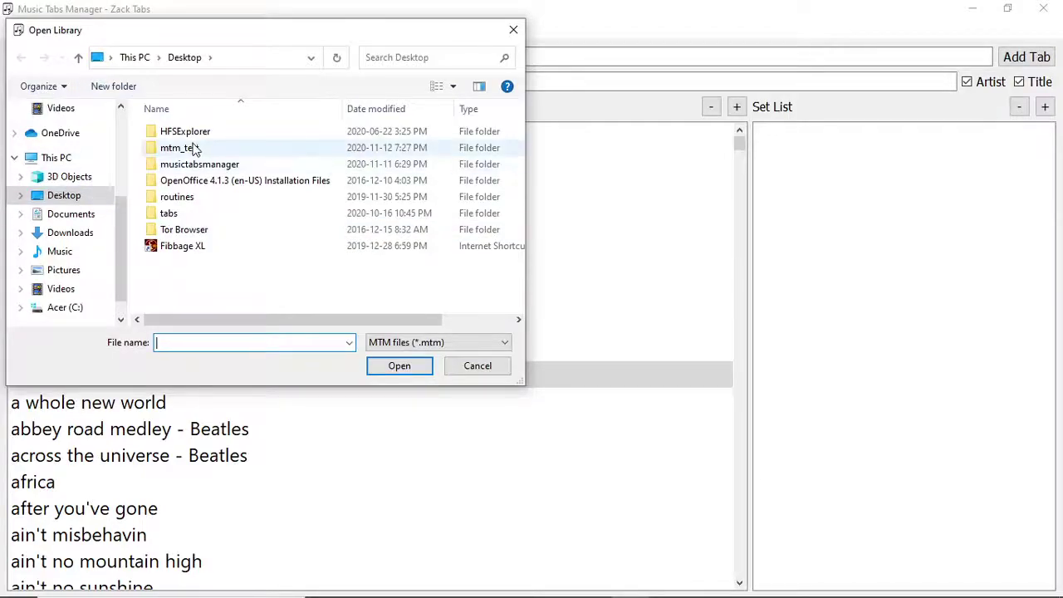
{"action": "left_click", "coordinate": [190, 145]}
{"action": "double_click", "coordinate": [190, 147]}
{"action": "double_click", "coordinate": [207, 198]}
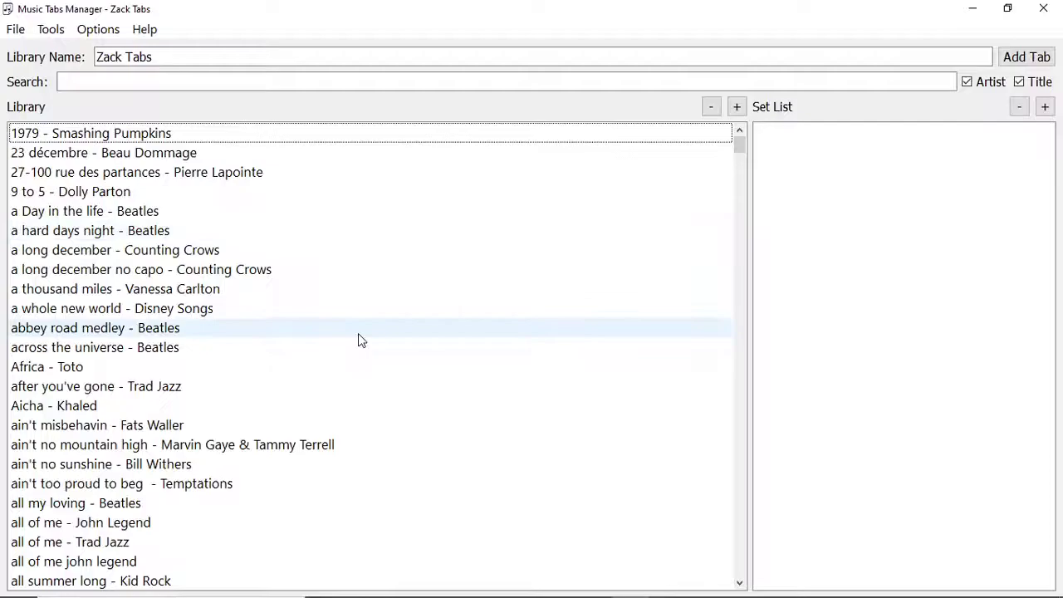
Enlarge the reopened library's song list text by several sizes and browse its first songs
{"action": "left_click", "coordinate": [736, 108]}
{"action": "left_click", "coordinate": [737, 108]}
{"action": "left_click", "coordinate": [737, 108]}
{"action": "left_click", "coordinate": [737, 108]}
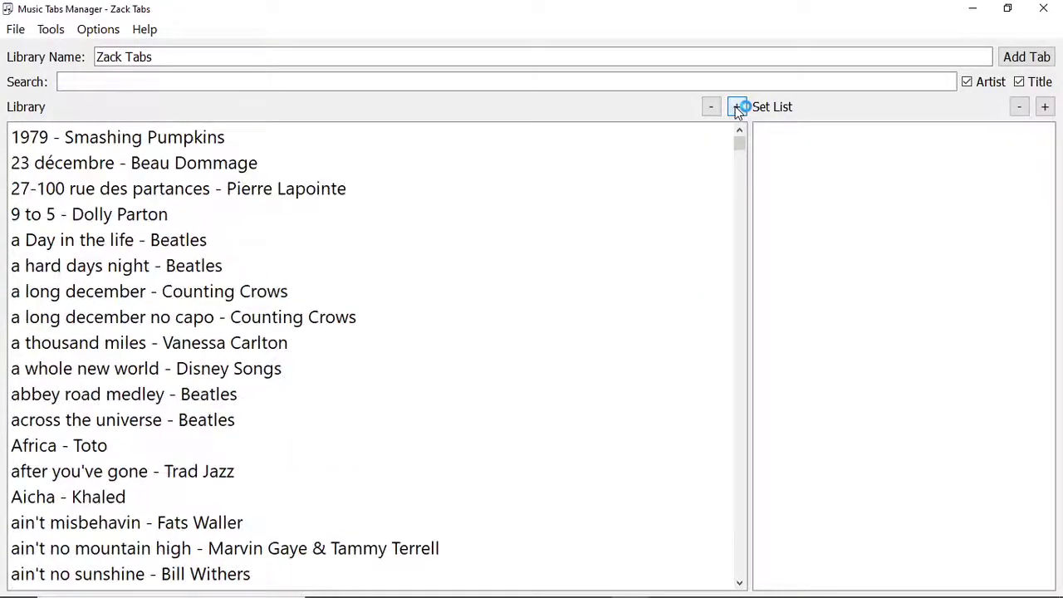
{"action": "left_click", "coordinate": [737, 108]}
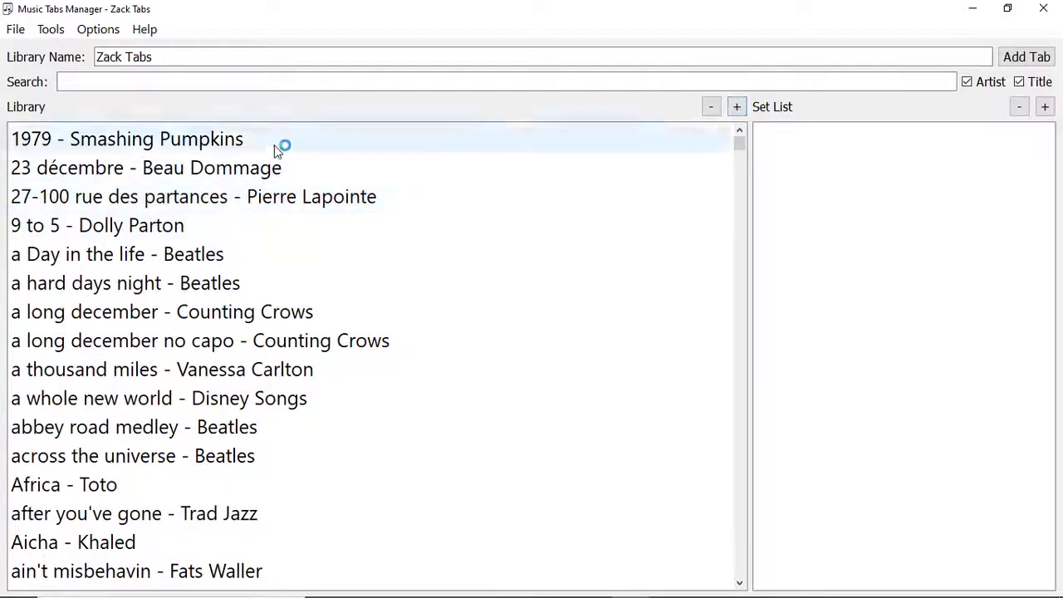
{"action": "scroll", "coordinate": [415, 282], "scroll_direction": "down", "scroll_amount": 6}
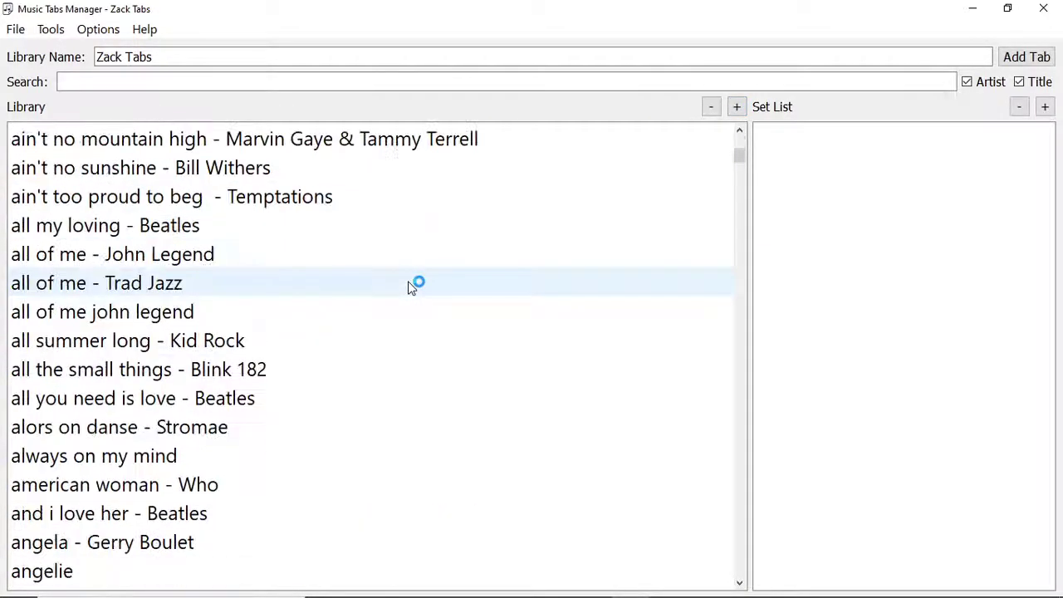
{"action": "scroll", "coordinate": [411, 285], "scroll_direction": "up", "scroll_amount": 6}
{"action": "scroll", "coordinate": [410, 287], "scroll_direction": "down", "scroll_amount": 3}
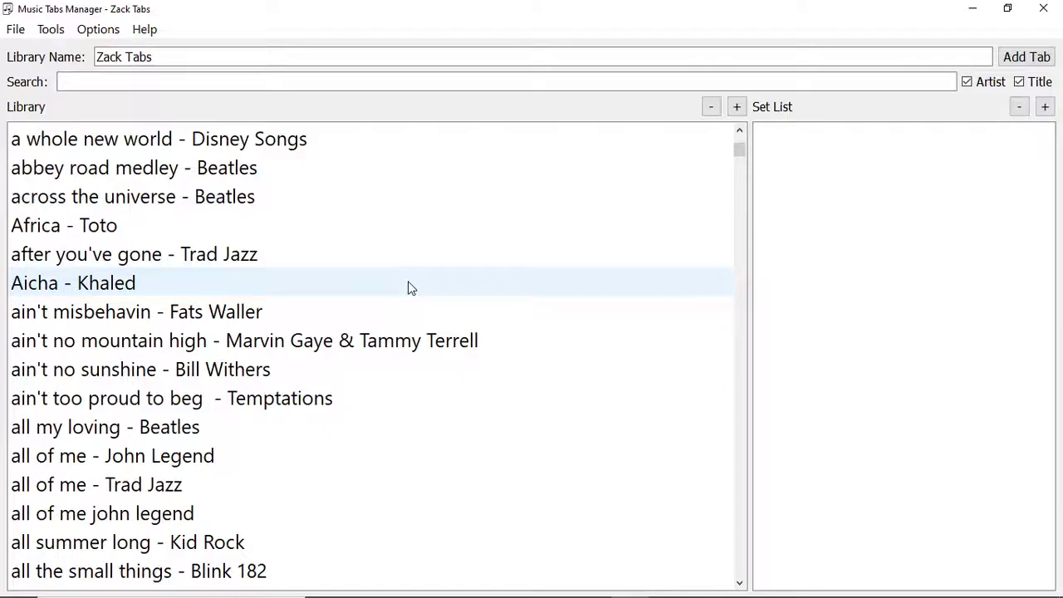
{"action": "scroll", "coordinate": [408, 288], "scroll_direction": "up", "scroll_amount": 3}
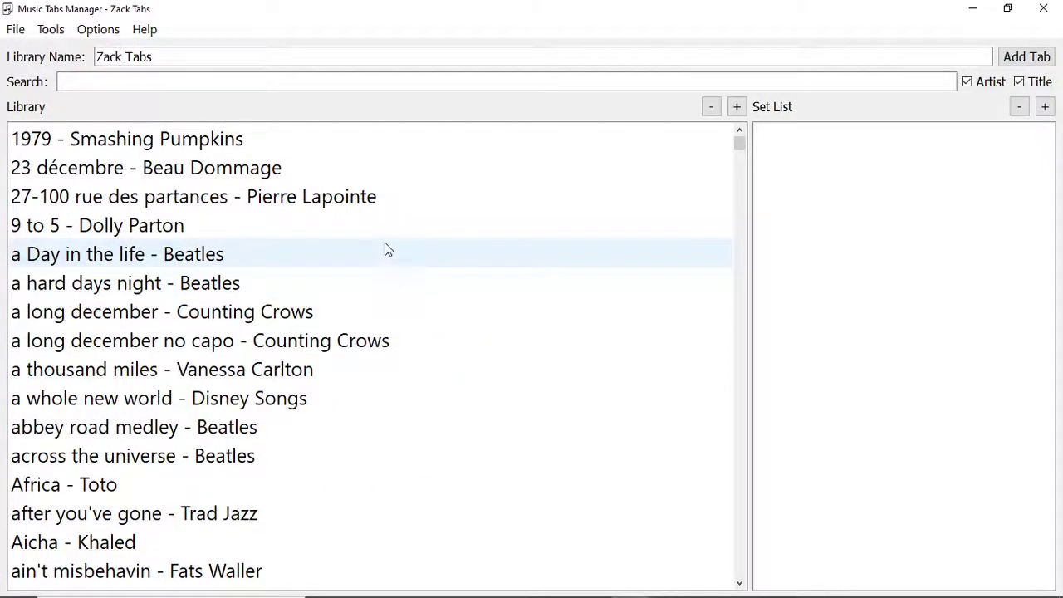
{"action": "scroll", "coordinate": [385, 249], "scroll_direction": "down", "scroll_amount": 3}
{"action": "scroll", "coordinate": [384, 247], "scroll_direction": "up", "scroll_amount": 3}
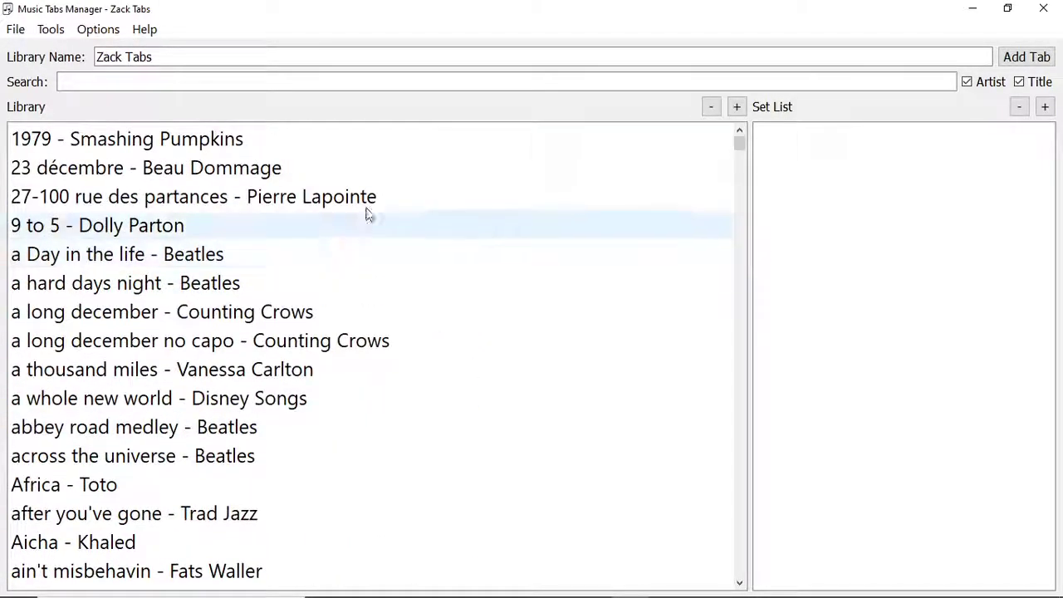
Search the library for "beatles" and browse the matching songs
{"action": "left_click", "coordinate": [424, 183]}
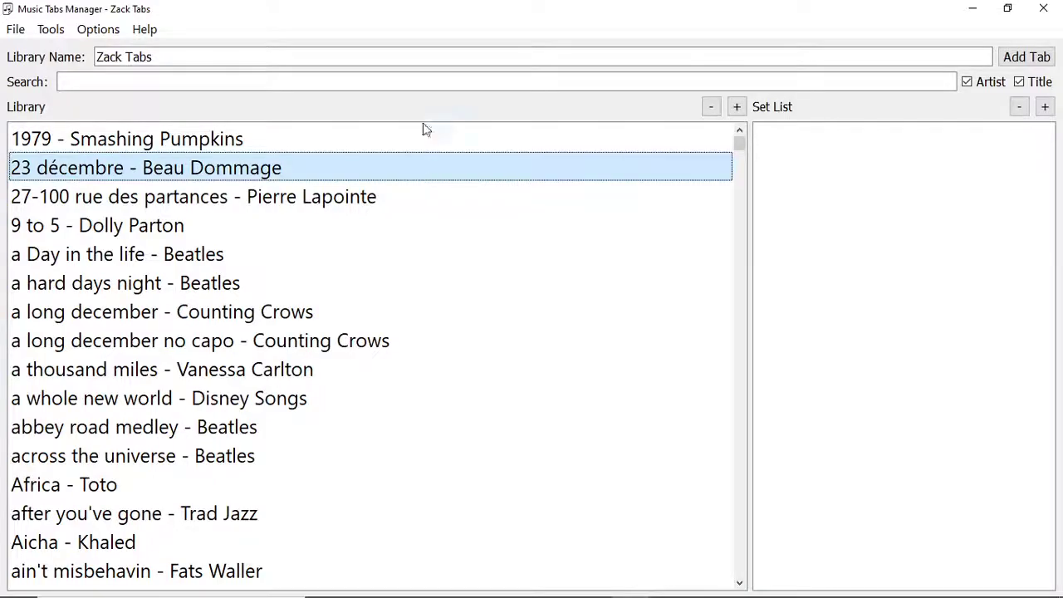
{"action": "left_click", "coordinate": [391, 84]}
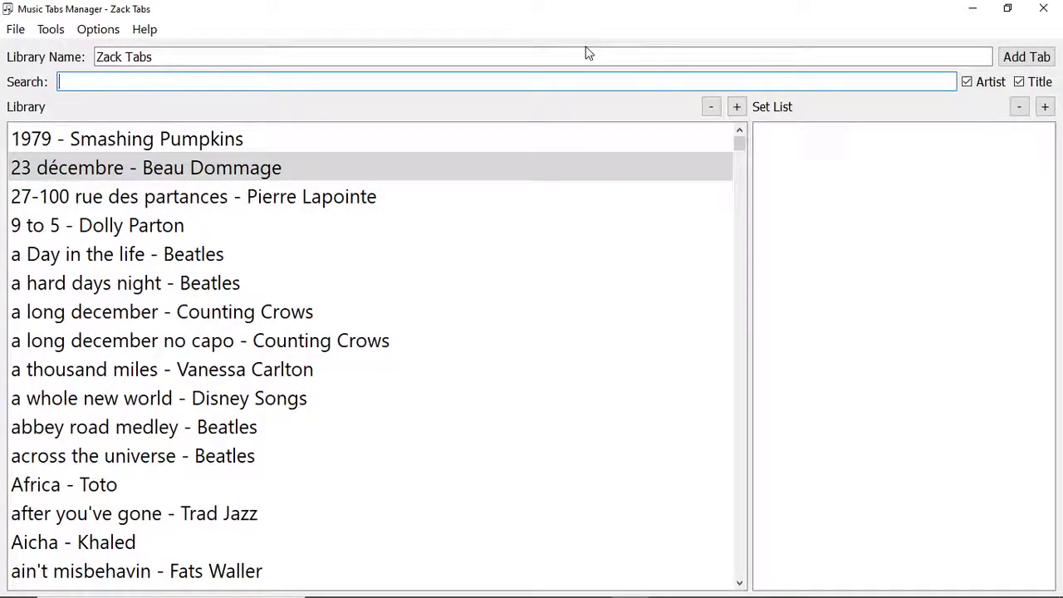
{"action": "type", "text": "beatles"}
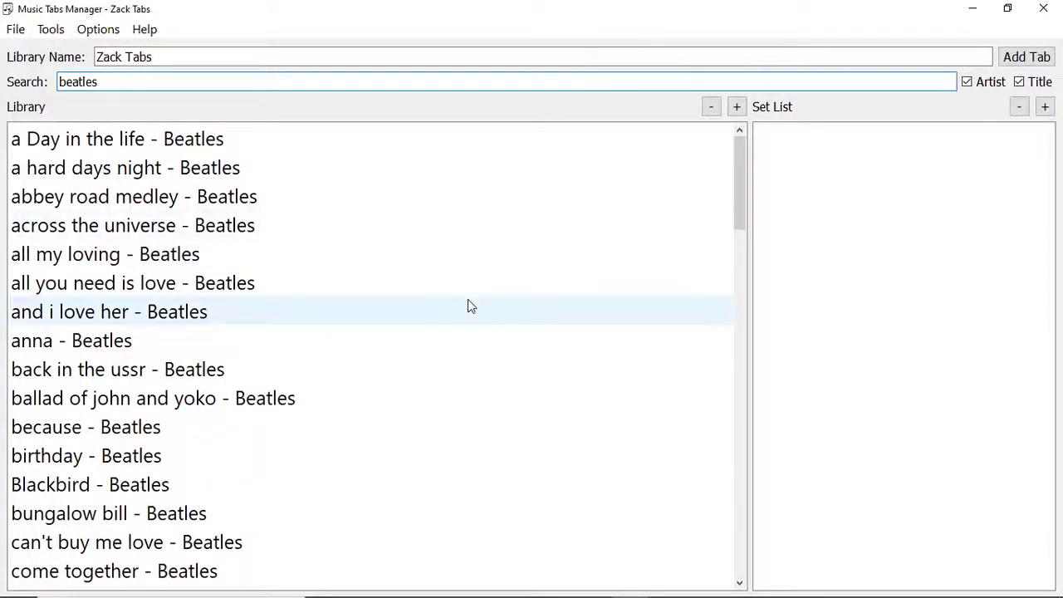
{"action": "scroll", "coordinate": [468, 305], "scroll_direction": "down", "scroll_amount": 15}
{"action": "scroll", "coordinate": [468, 306], "scroll_direction": "up", "scroll_amount": 15}
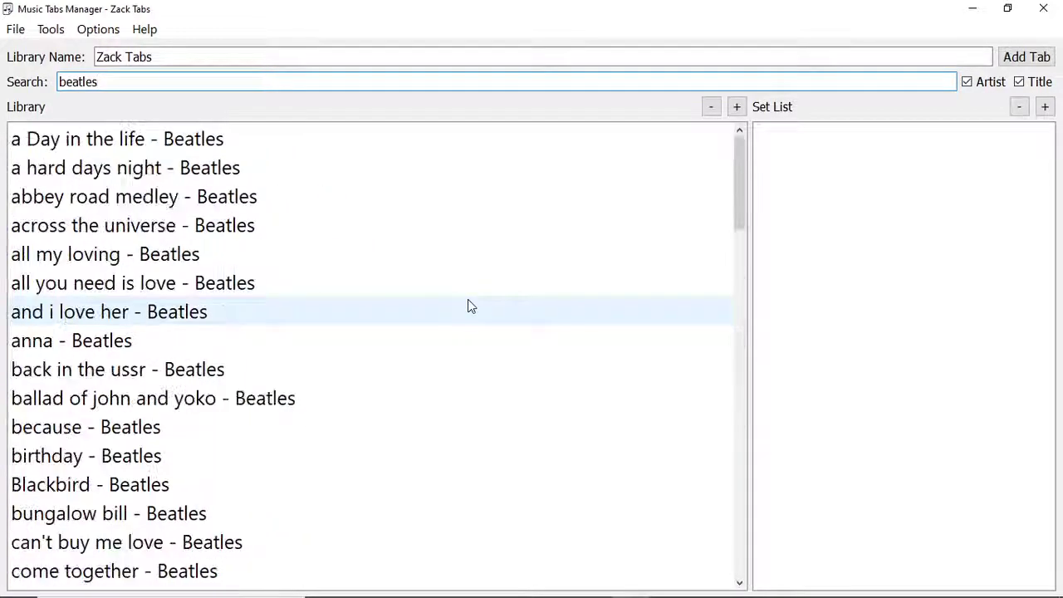
Search the library for "ain't no su" and clear the search text to list all songs again
{"action": "double_click", "coordinate": [266, 79]}
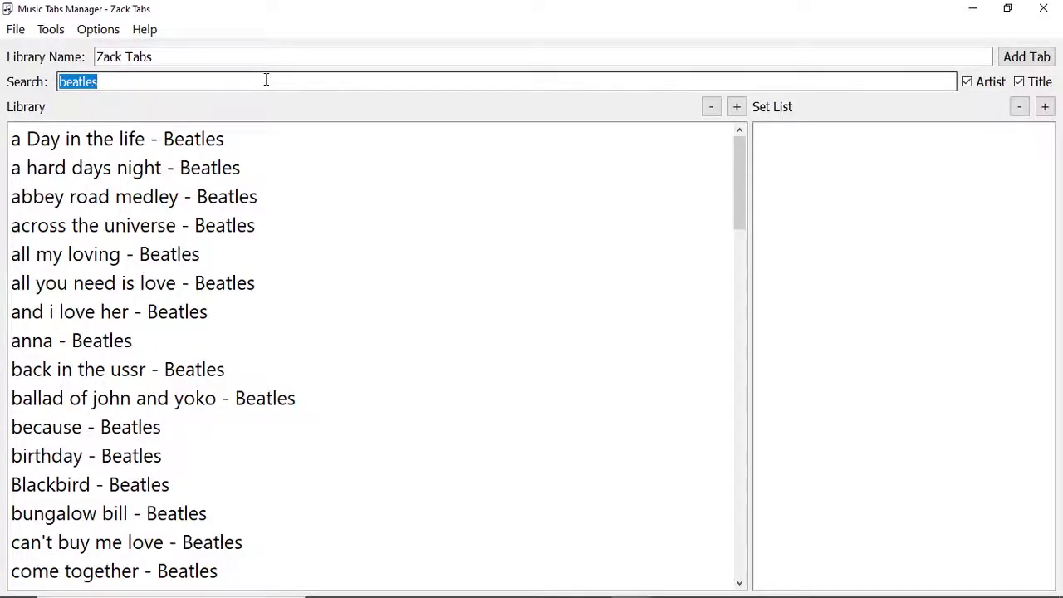
{"action": "type", "text": "ain<t"}
{"action": "key", "text": "BackSpace"}
{"action": "key", "text": "BackSpace"}
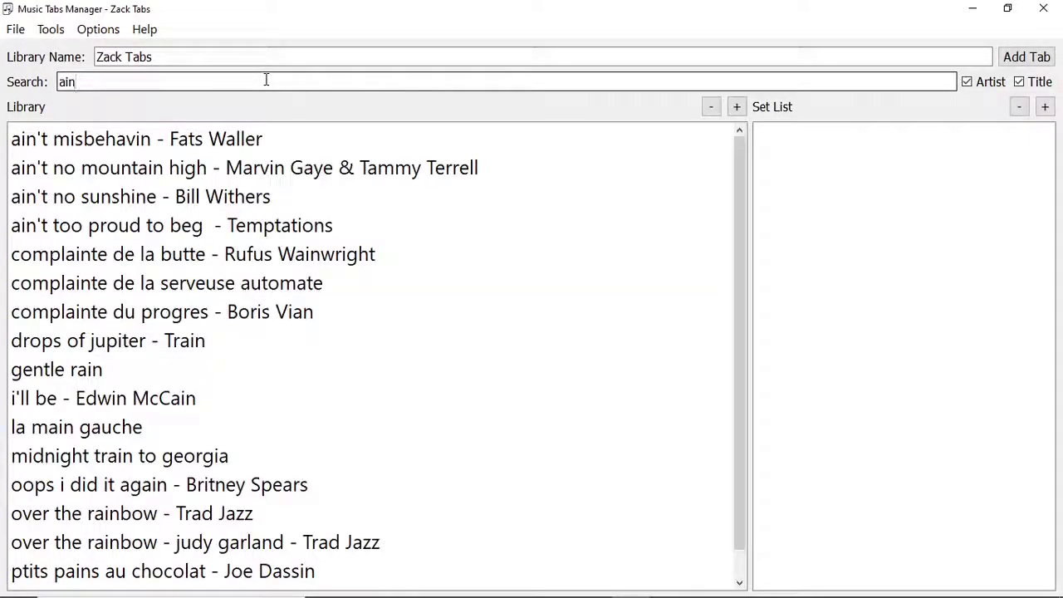
{"action": "key", "text": "super+space"}
{"action": "type", "text": "'t no su"}
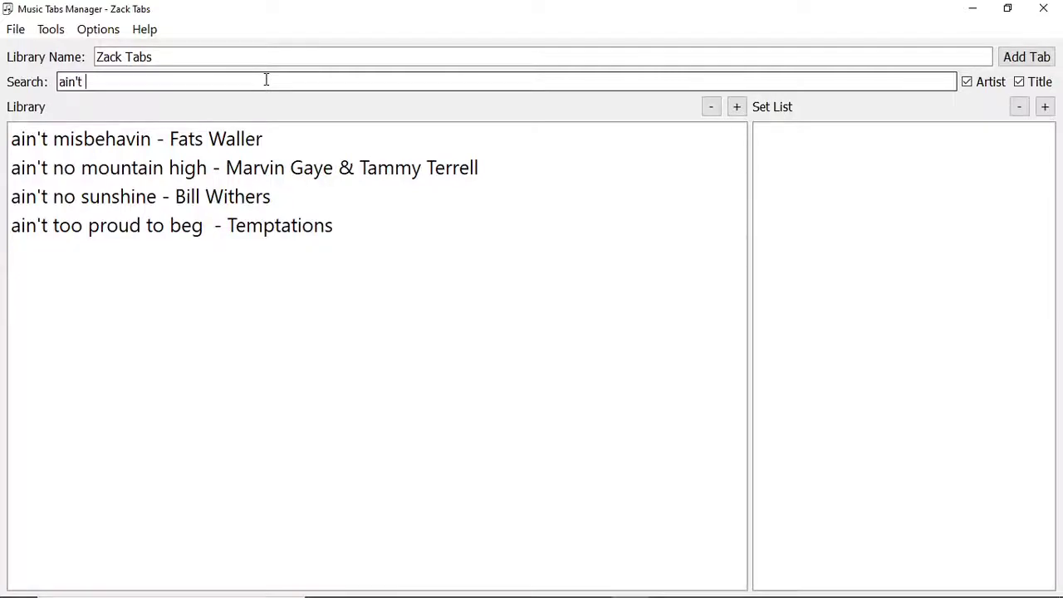
{"action": "key", "text": "BackSpace"}
{"action": "key", "text": "BackSpace"}
{"action": "key", "text": "BackSpace"}
{"action": "key", "text": "BackSpace"}
{"action": "key", "text": "BackSpace"}
{"action": "key", "text": "BackSpace"}
{"action": "key", "text": "BackSpace"}
{"action": "key", "text": "BackSpace"}
{"action": "key", "text": "BackSpace"}
{"action": "key", "text": "BackSpace"}
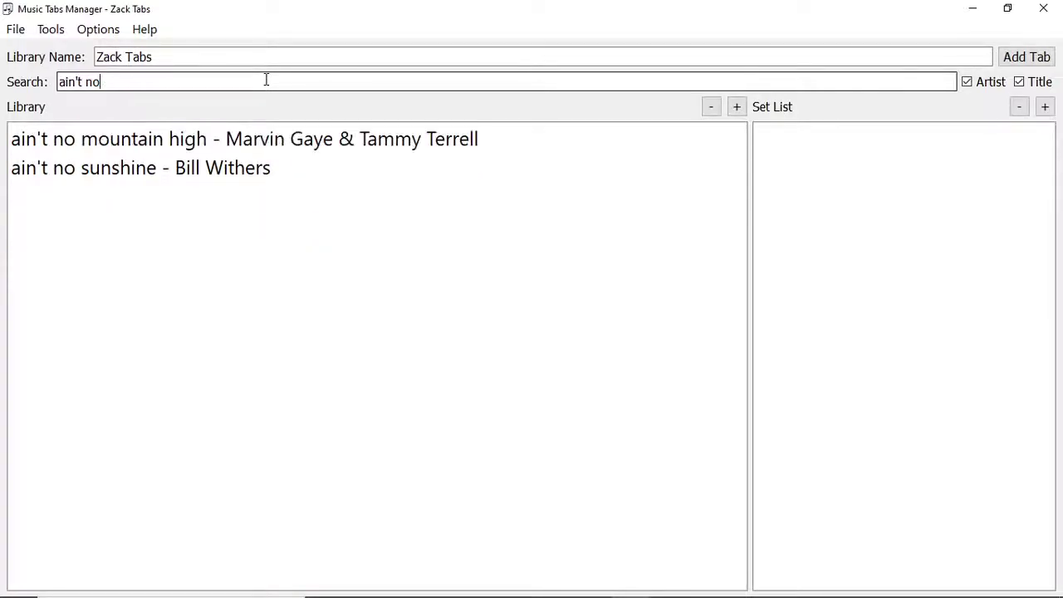
{"action": "key", "text": "BackSpace"}
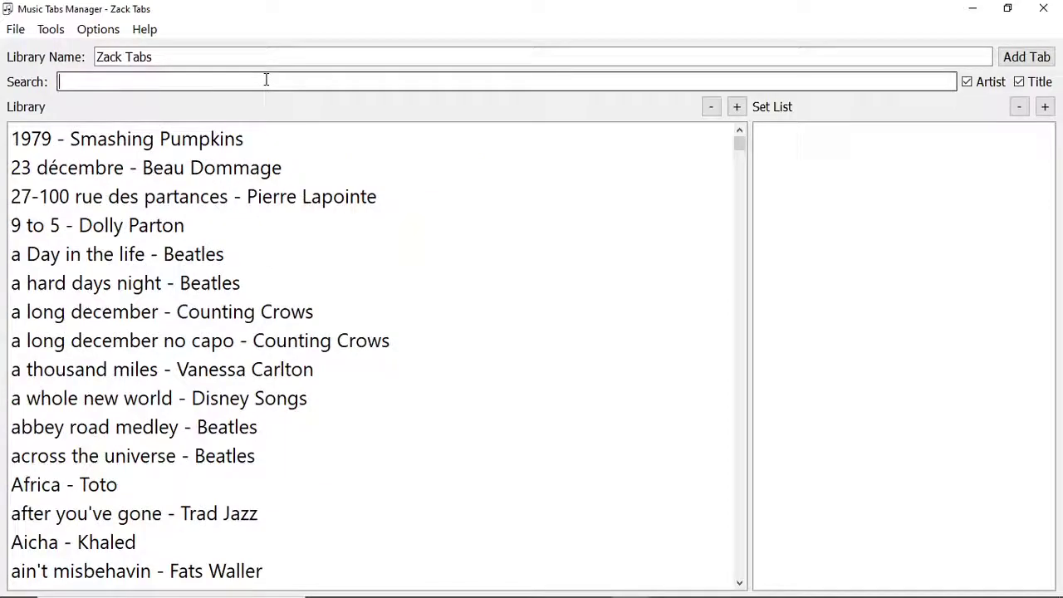
Open the guitar chord dictionary and browse its chord diagrams
{"action": "left_click", "coordinate": [18, 30]}
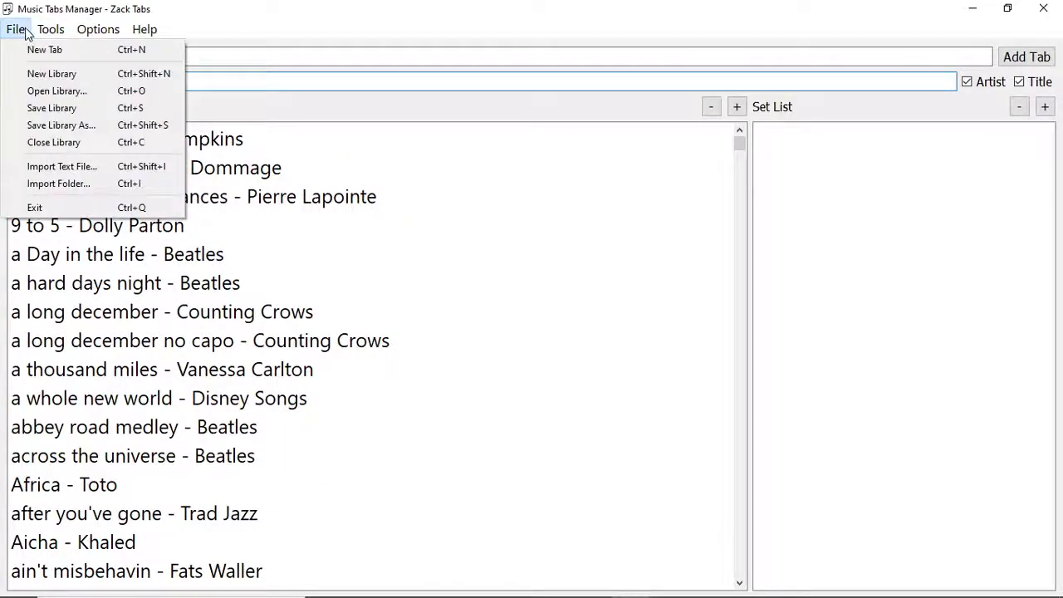
{"action": "mouse_move", "coordinate": [51, 29]}
{"action": "mouse_move", "coordinate": [77, 51]}
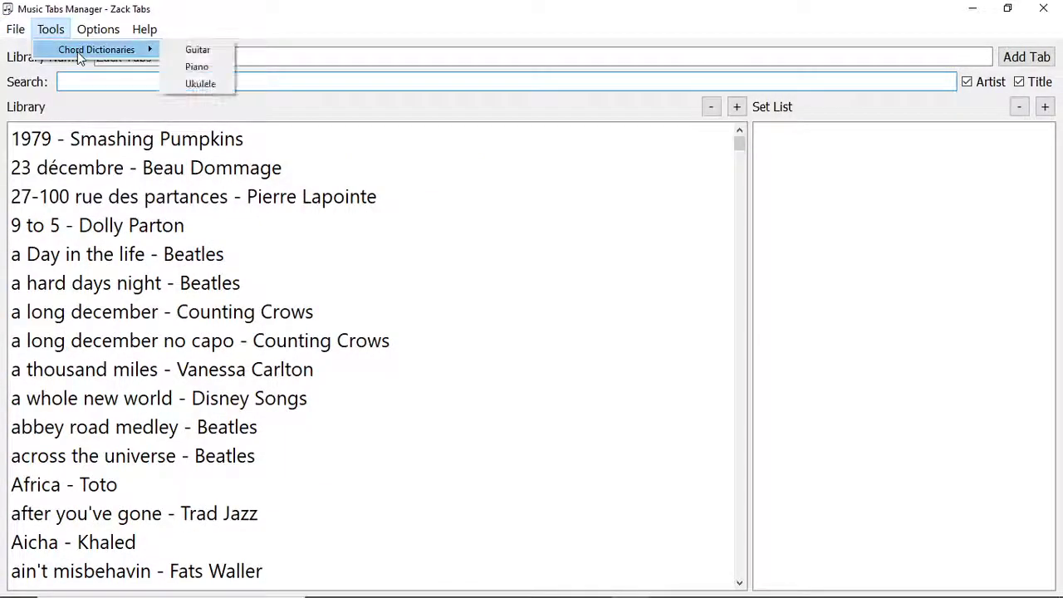
{"action": "left_click", "coordinate": [199, 52]}
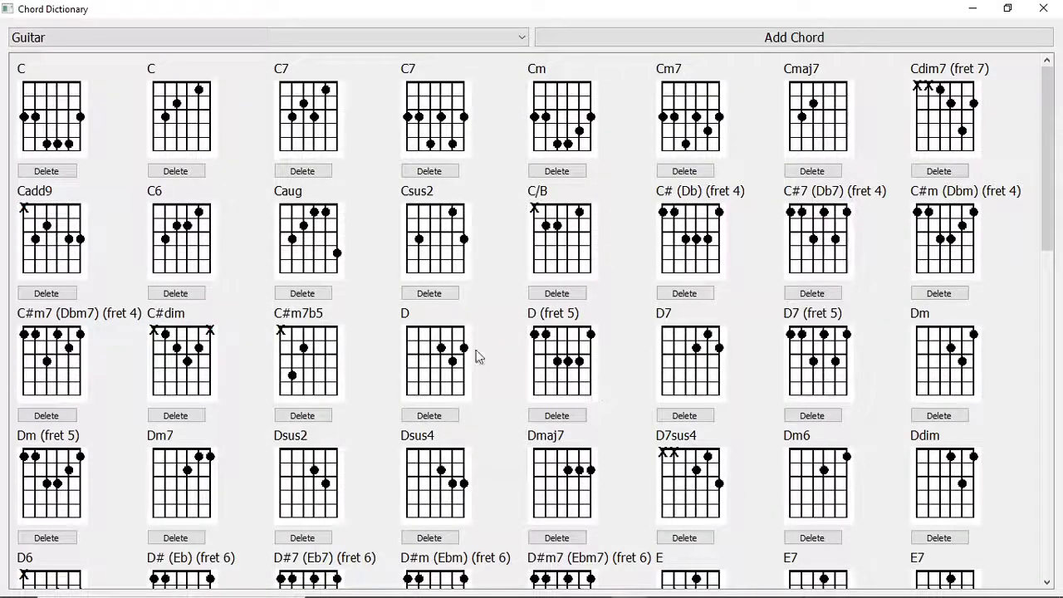
{"action": "scroll", "coordinate": [495, 354], "scroll_direction": "down", "scroll_amount": 10}
{"action": "scroll", "coordinate": [496, 354], "scroll_direction": "up", "scroll_amount": 12}
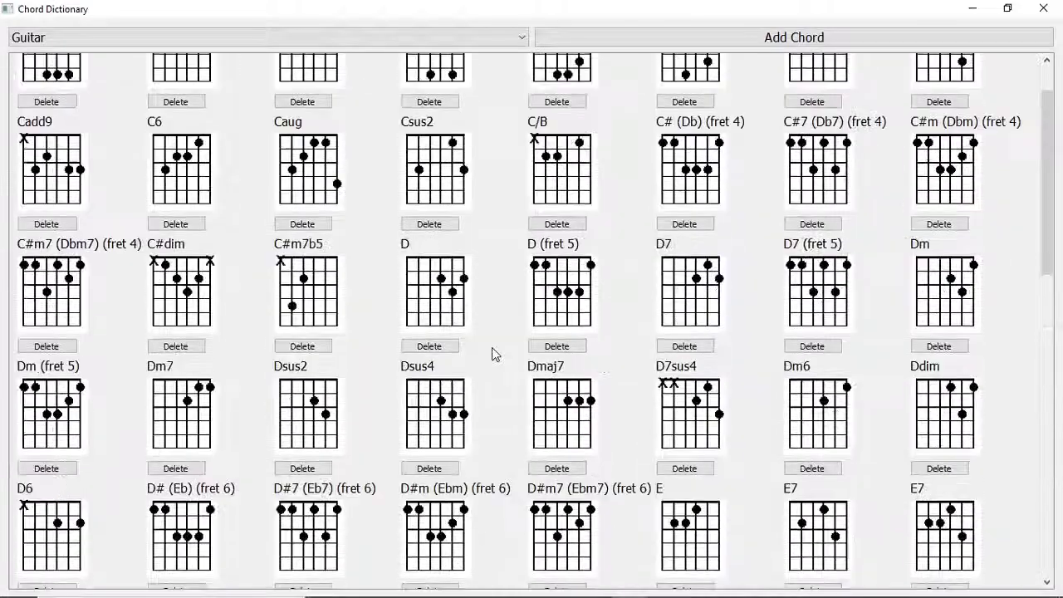
Start adding a chord and preview the piano notes of G# (Ab) with the maj9 extension
{"action": "left_click", "coordinate": [591, 41]}
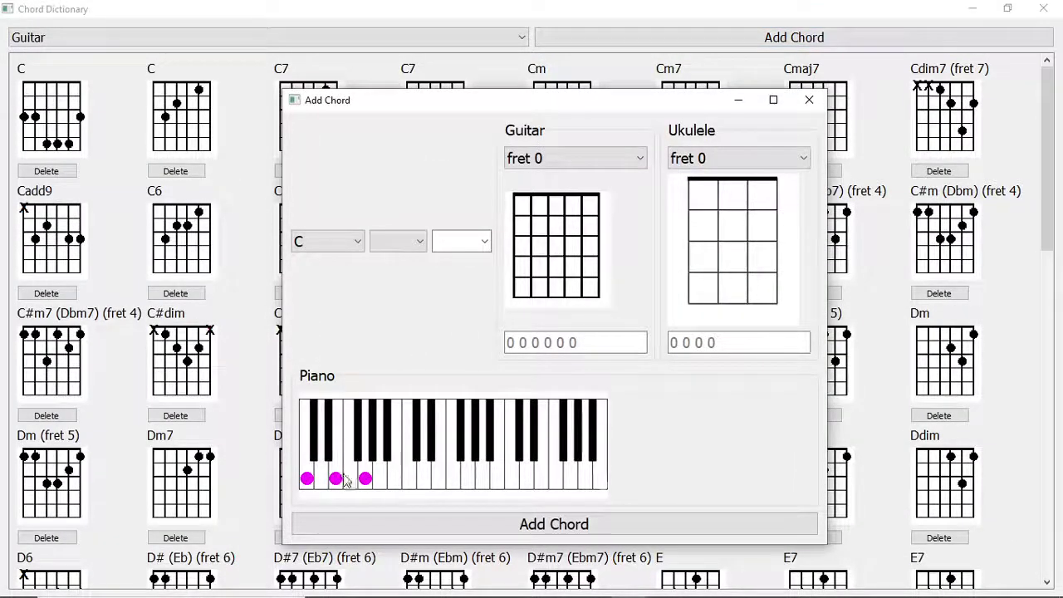
{"action": "left_click", "coordinate": [351, 243]}
{"action": "scroll", "coordinate": [325, 333], "scroll_direction": "down", "scroll_amount": 1}
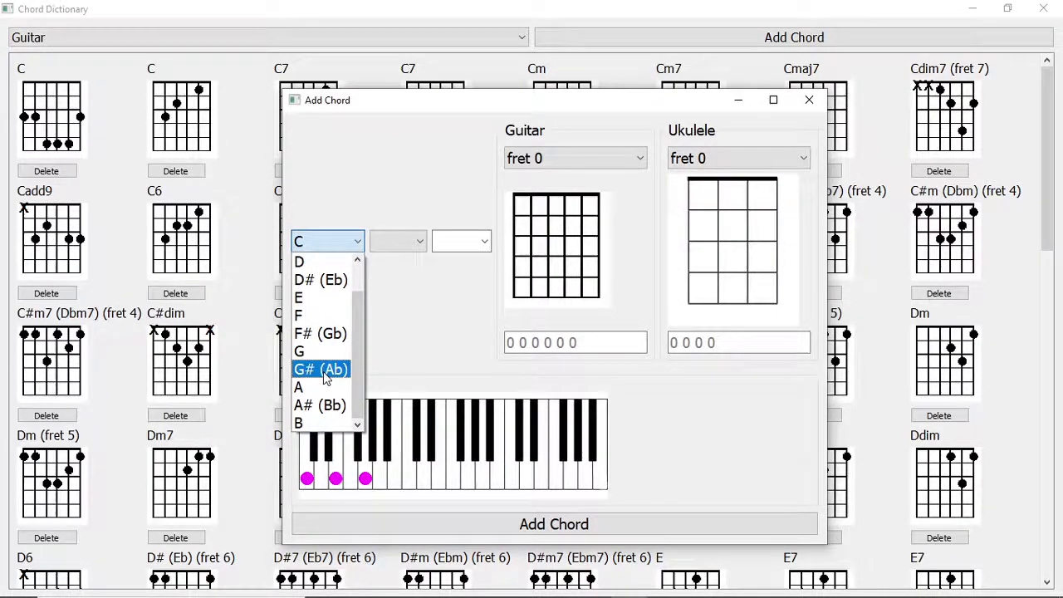
{"action": "left_click", "coordinate": [325, 378]}
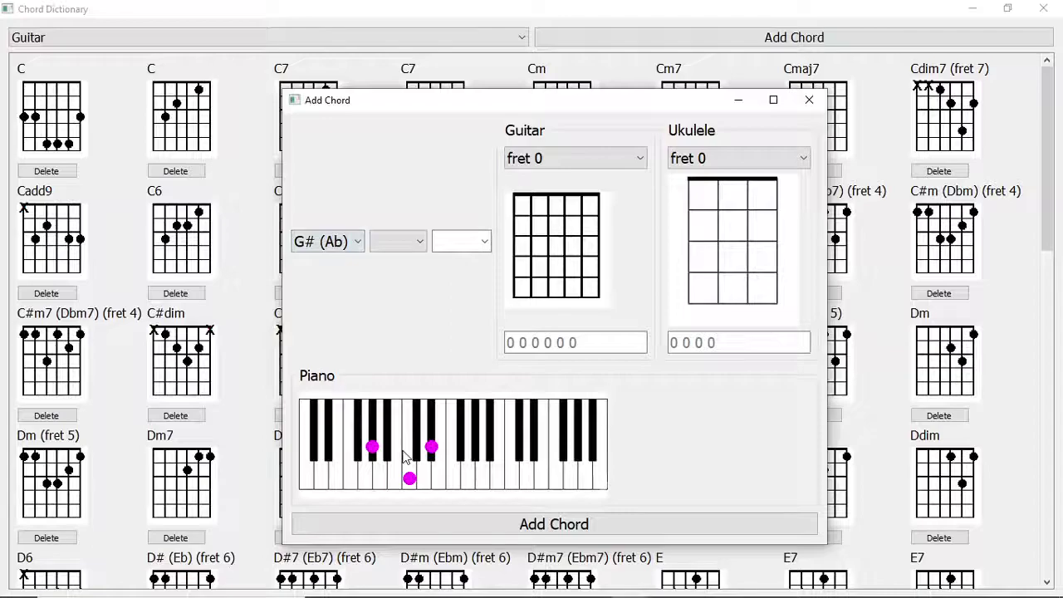
{"action": "left_click", "coordinate": [422, 240]}
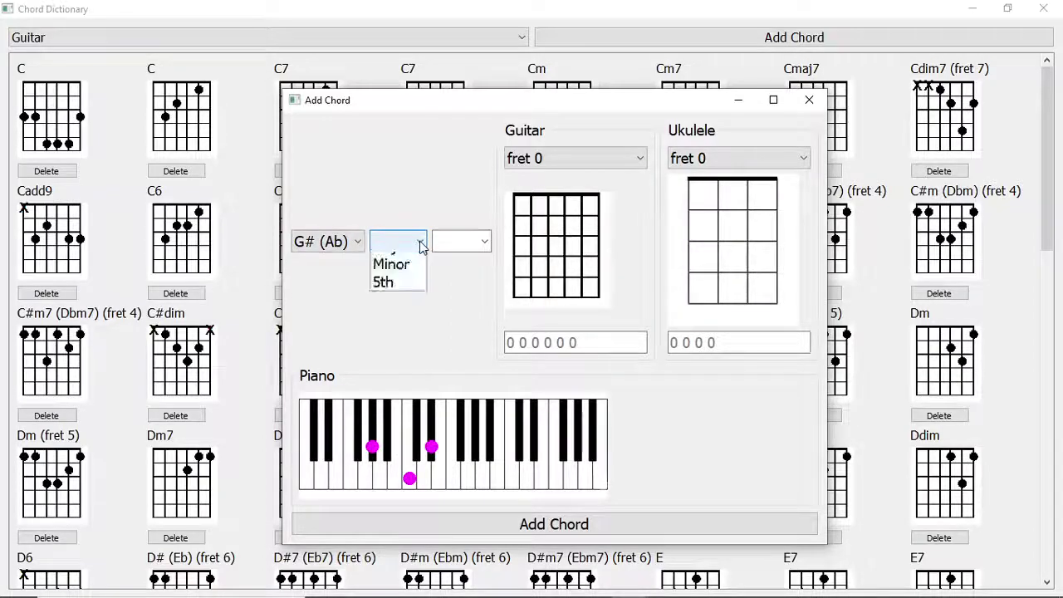
{"action": "left_click", "coordinate": [465, 246]}
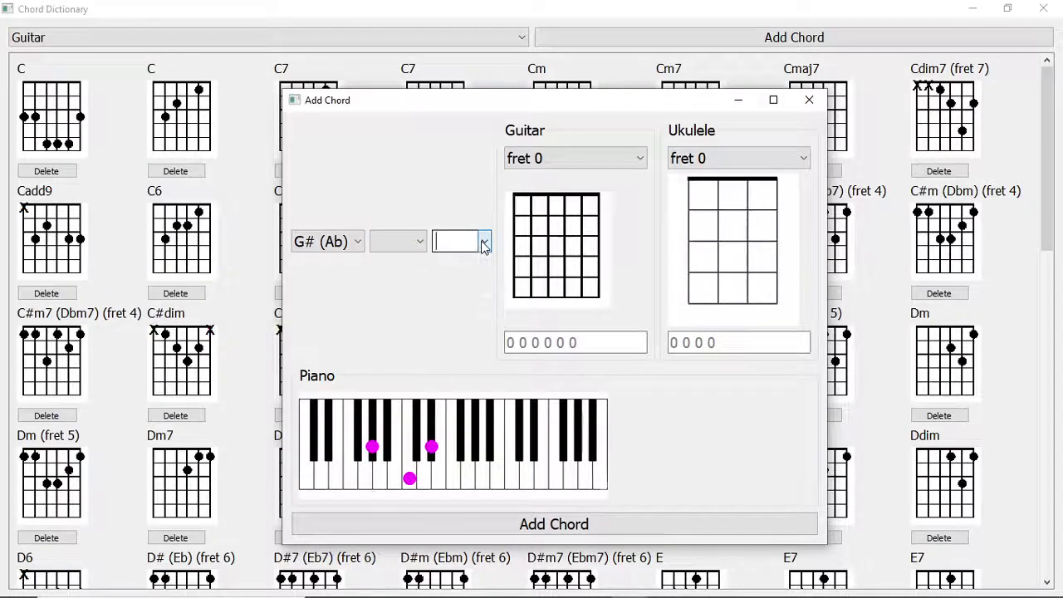
{"action": "left_click", "coordinate": [485, 244]}
{"action": "scroll", "coordinate": [468, 291], "scroll_direction": "down", "scroll_amount": 3}
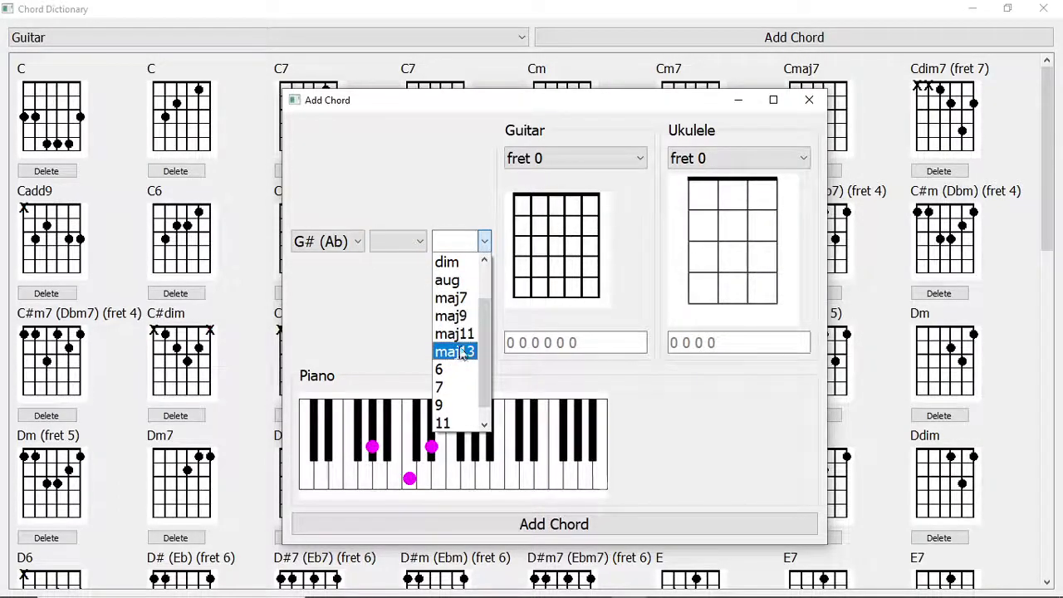
{"action": "left_click", "coordinate": [455, 316]}
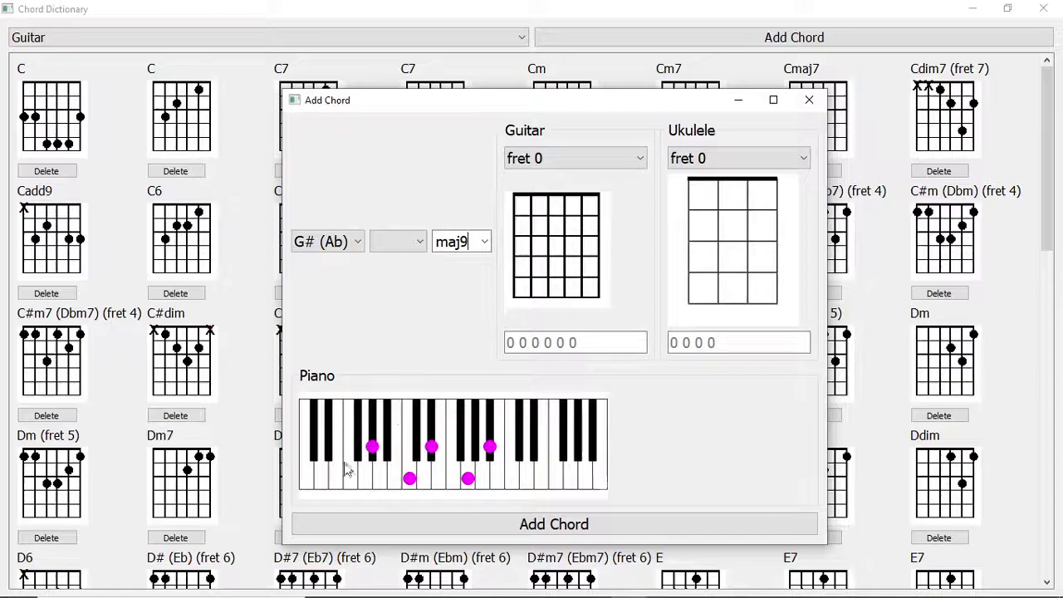
Preview the piano notes of the G# (Ab) dim and aug chords, and close the chord form without adding a chord
{"action": "left_click", "coordinate": [485, 242]}
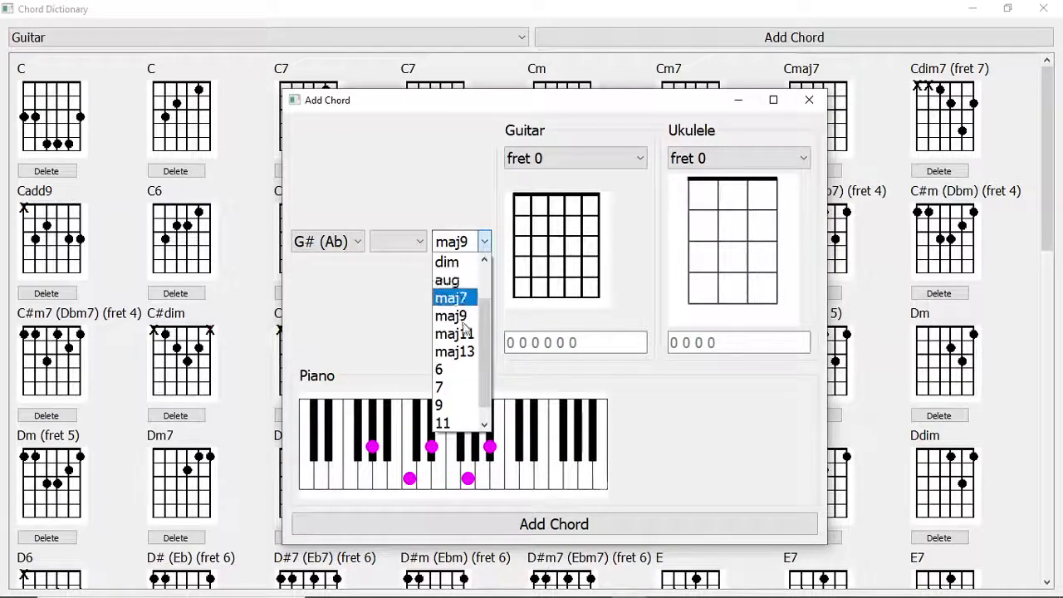
{"action": "scroll", "coordinate": [463, 292], "scroll_direction": "up", "scroll_amount": 1}
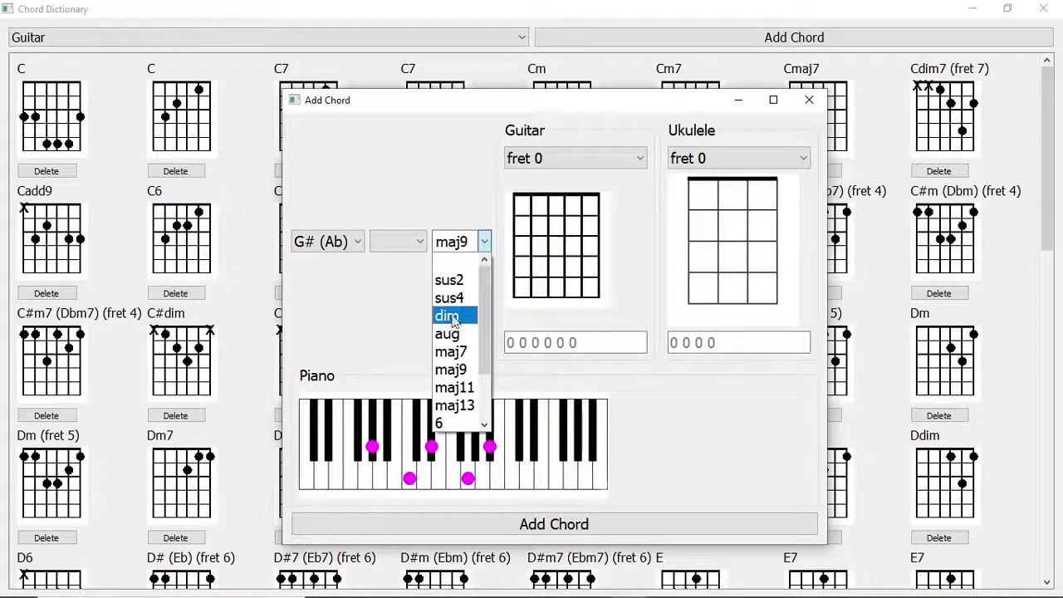
{"action": "left_click", "coordinate": [452, 310]}
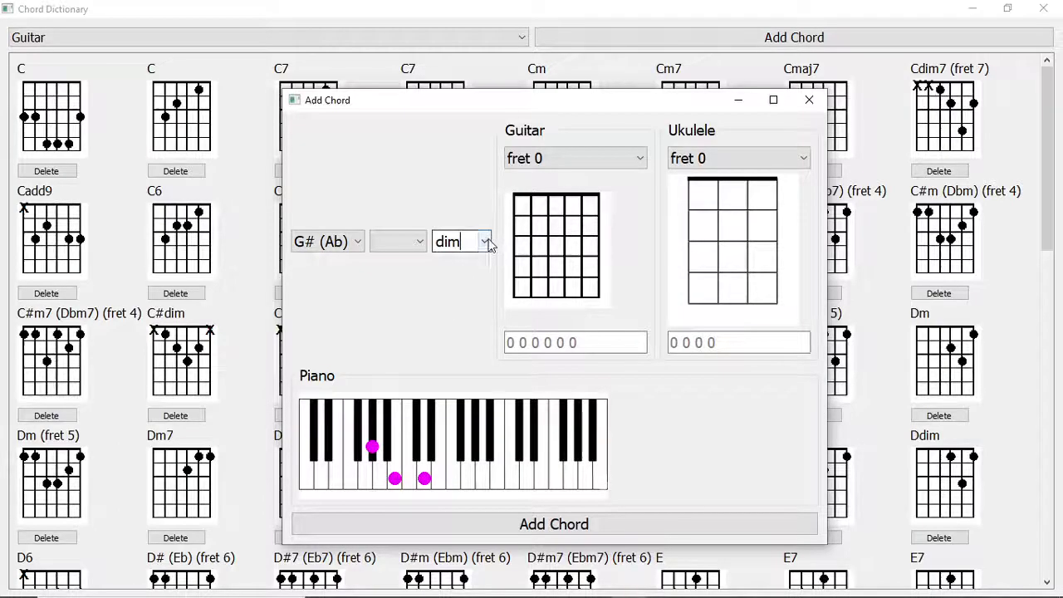
{"action": "left_click", "coordinate": [483, 241]}
{"action": "left_click", "coordinate": [464, 333]}
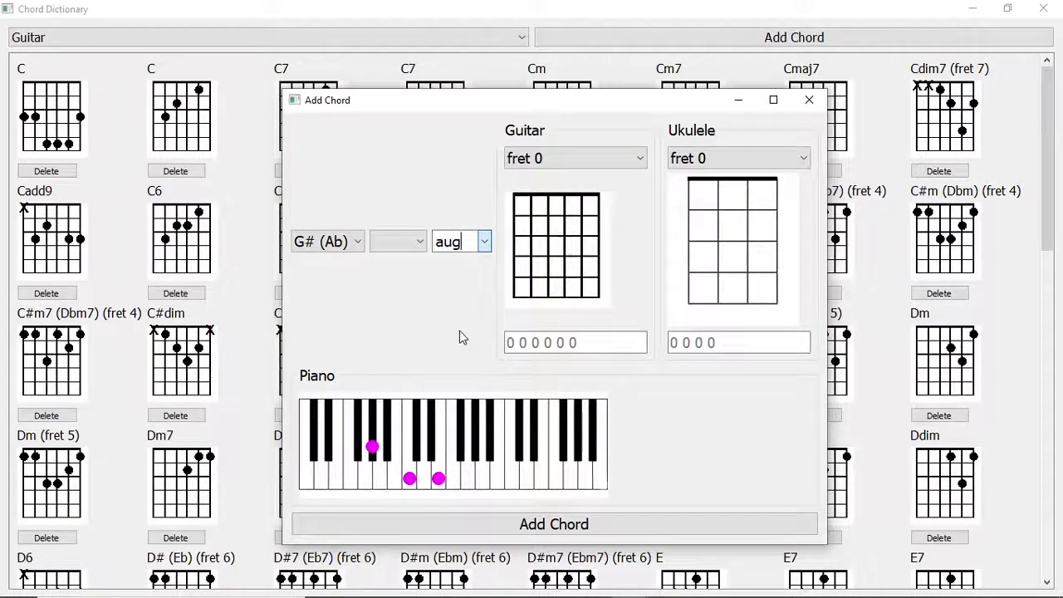
{"action": "left_click", "coordinate": [810, 101]}
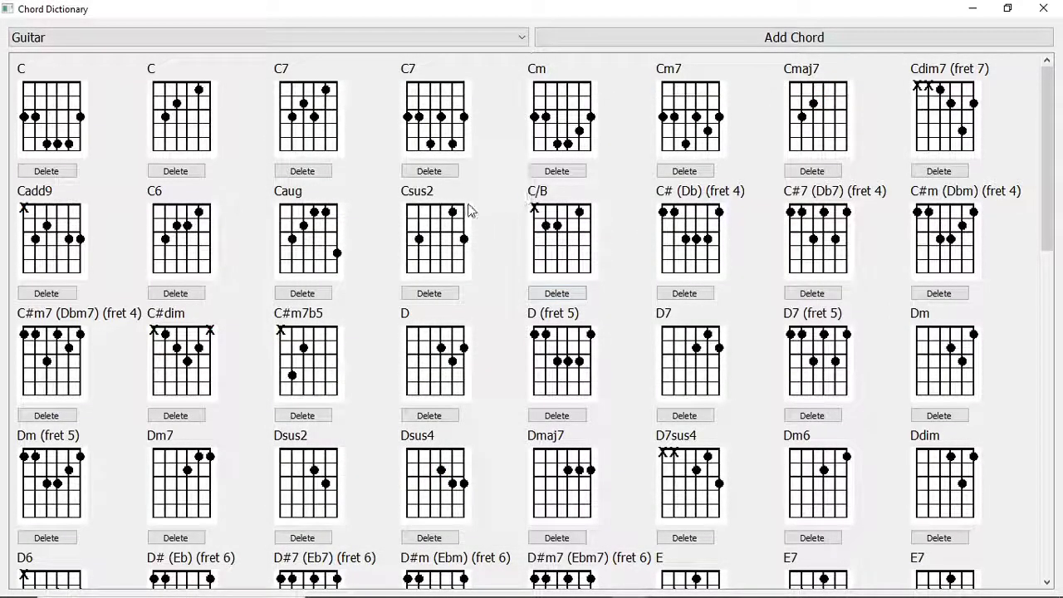
Switch the chord dictionary to Ukulele, browse its chord diagrams and close the dictionary
{"action": "left_click", "coordinate": [516, 38]}
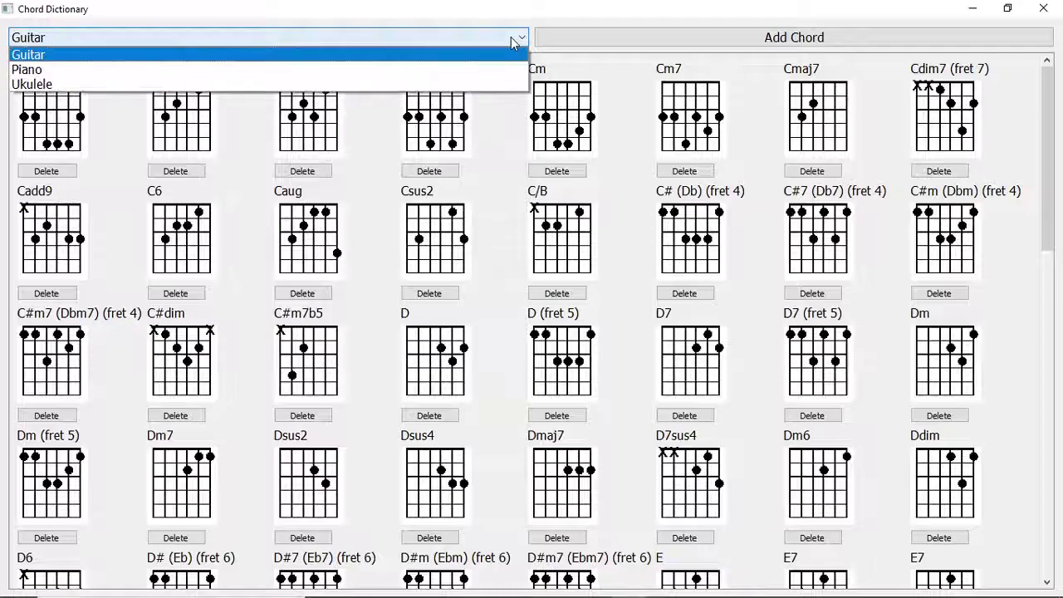
{"action": "left_click", "coordinate": [474, 84]}
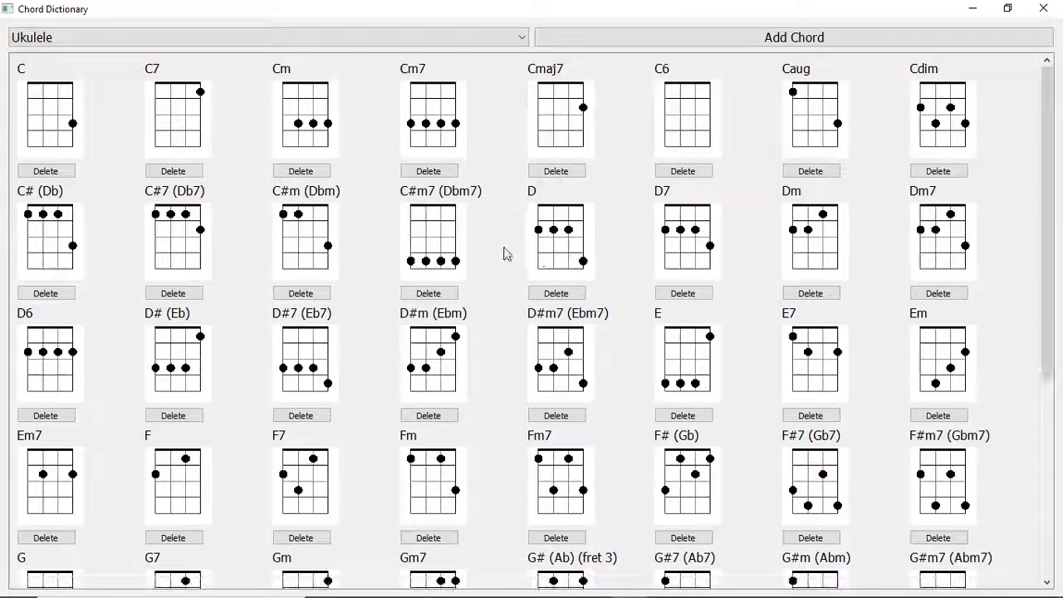
{"action": "scroll", "coordinate": [504, 254], "scroll_direction": "down", "scroll_amount": 3}
{"action": "scroll", "coordinate": [505, 253], "scroll_direction": "up", "scroll_amount": 3}
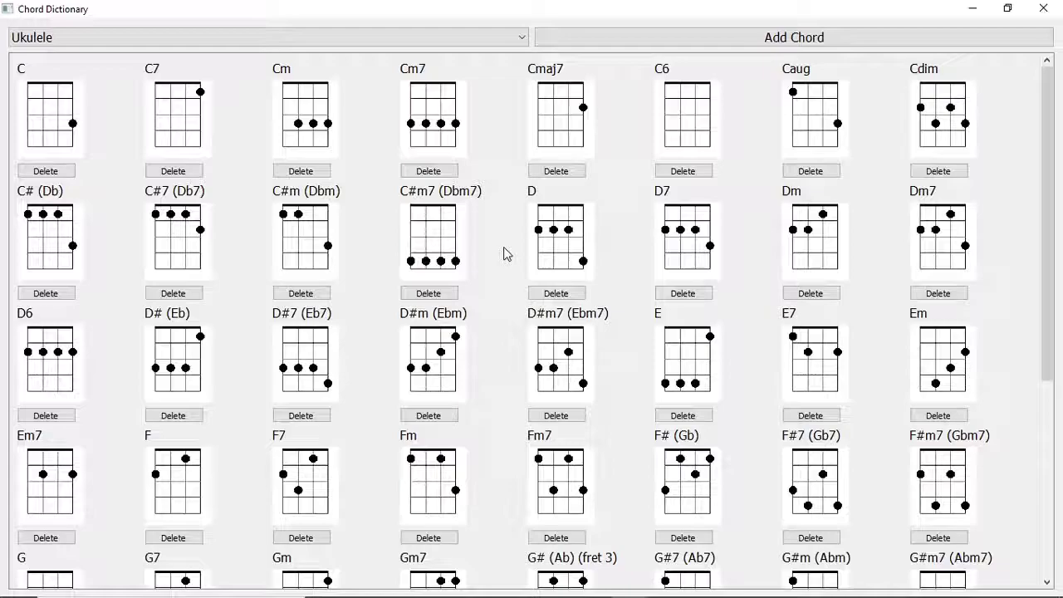
{"action": "scroll", "coordinate": [507, 253], "scroll_direction": "down", "scroll_amount": 3}
{"action": "scroll", "coordinate": [504, 249], "scroll_direction": "up", "scroll_amount": 3}
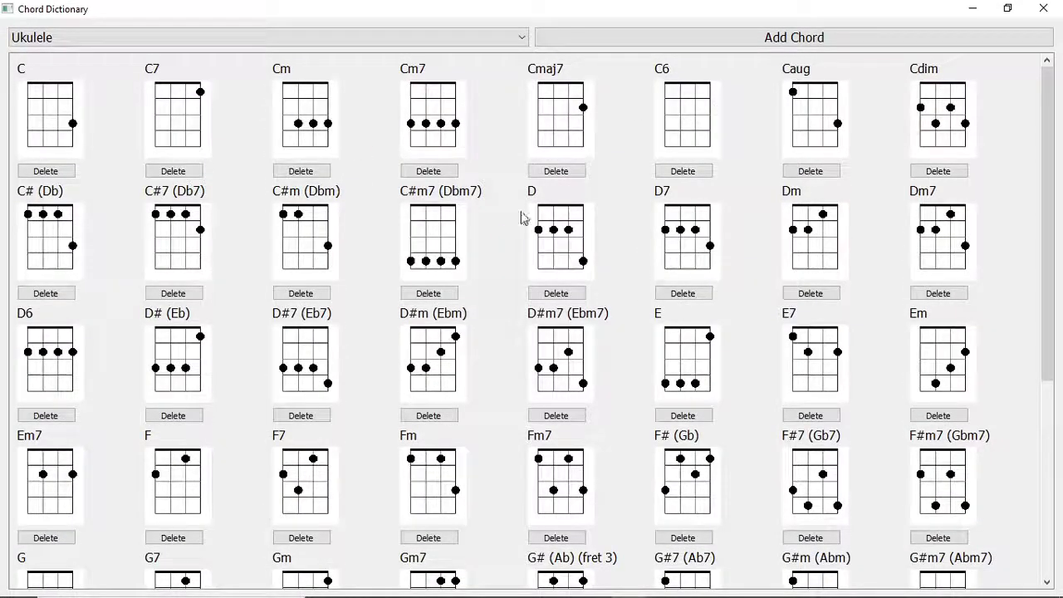
{"action": "scroll", "coordinate": [486, 266], "scroll_direction": "down", "scroll_amount": 2}
{"action": "scroll", "coordinate": [486, 266], "scroll_direction": "up", "scroll_amount": 2}
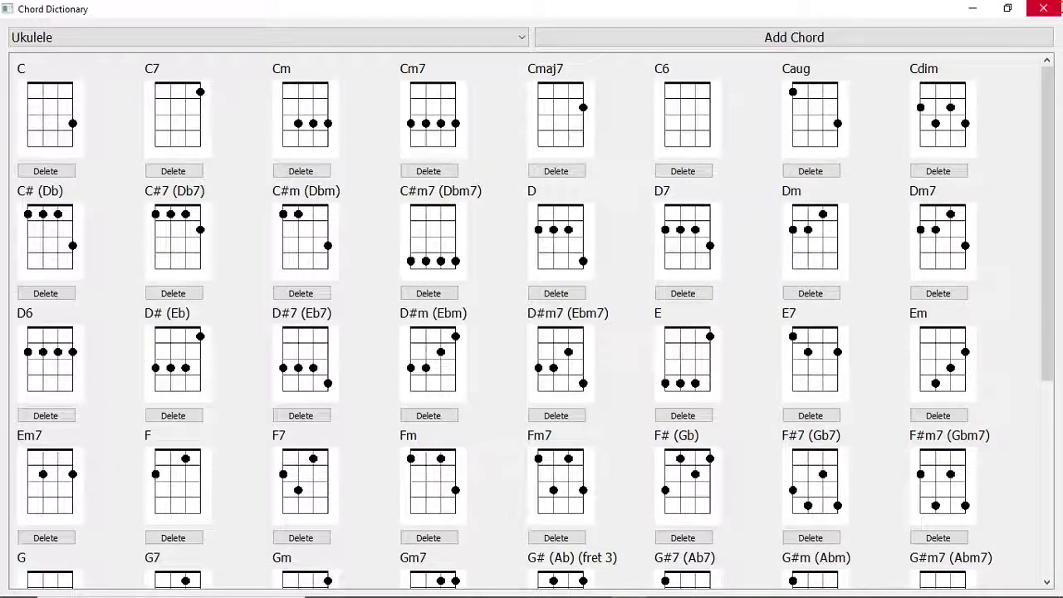
{"action": "left_click", "coordinate": [1052, 7]}
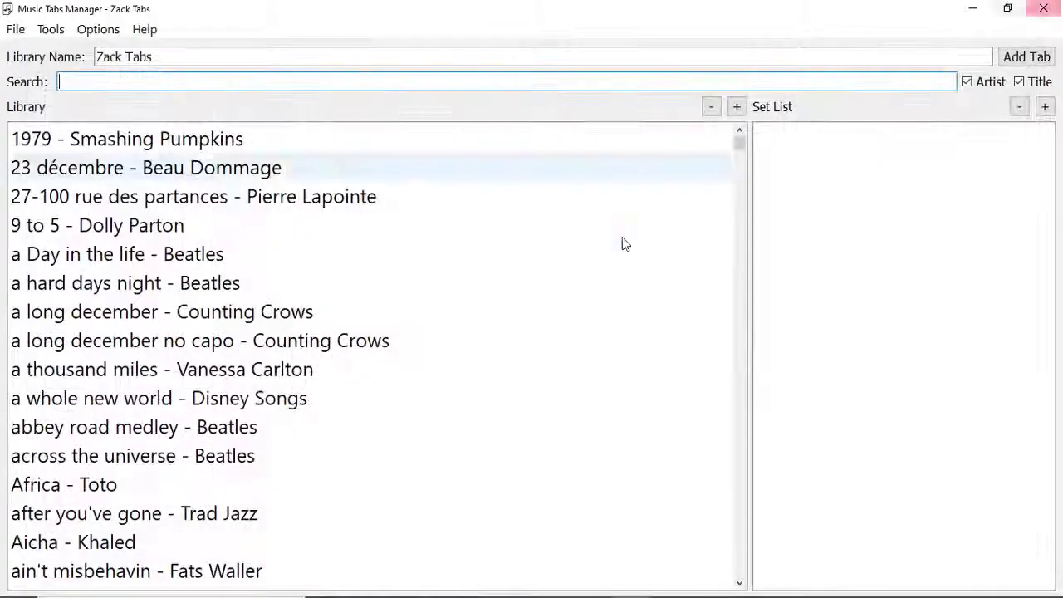
{"action": "left_click", "coordinate": [386, 352]}
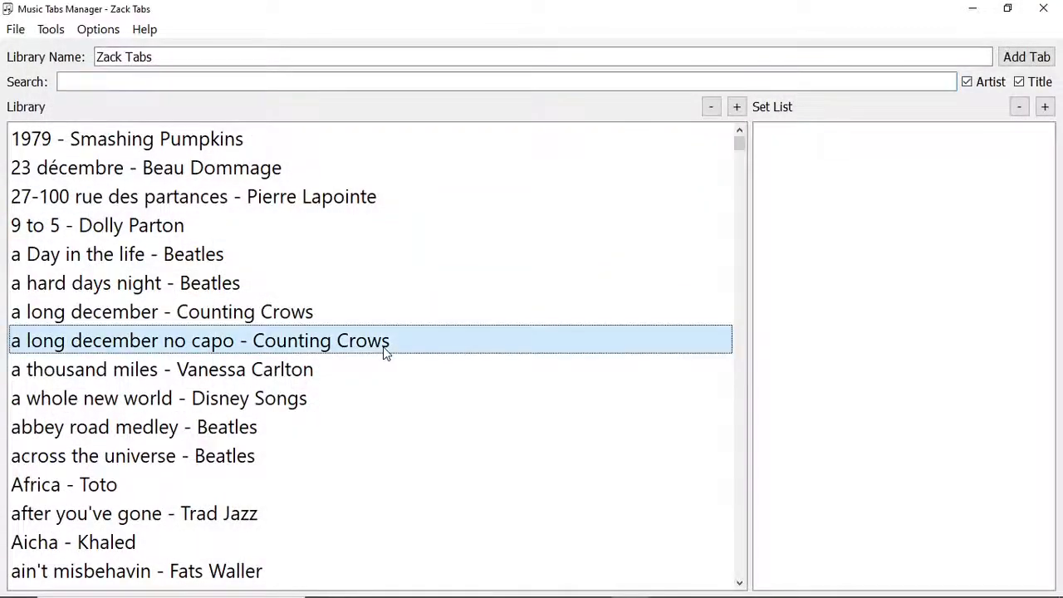
{"action": "left_click", "coordinate": [369, 263]}
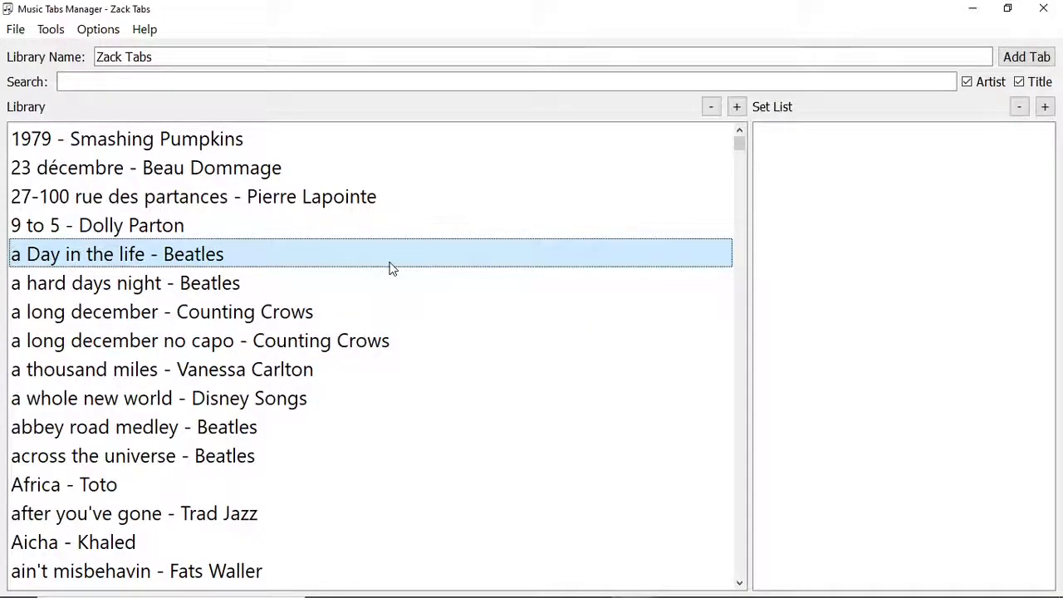
{"action": "scroll", "coordinate": [391, 266], "scroll_direction": "down", "scroll_amount": 1}
{"action": "scroll", "coordinate": [391, 265], "scroll_direction": "up", "scroll_amount": 1}
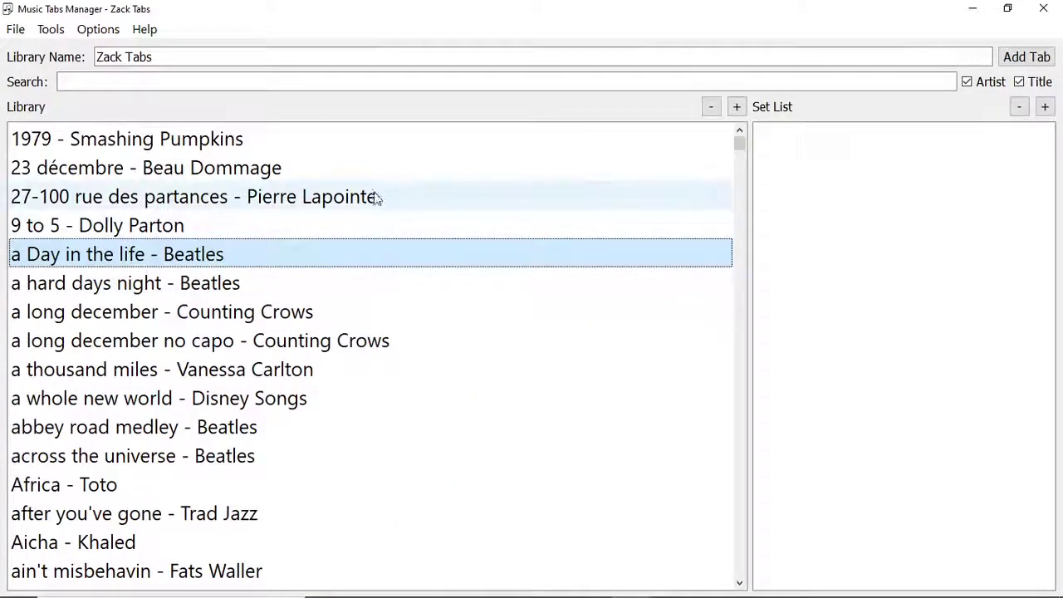